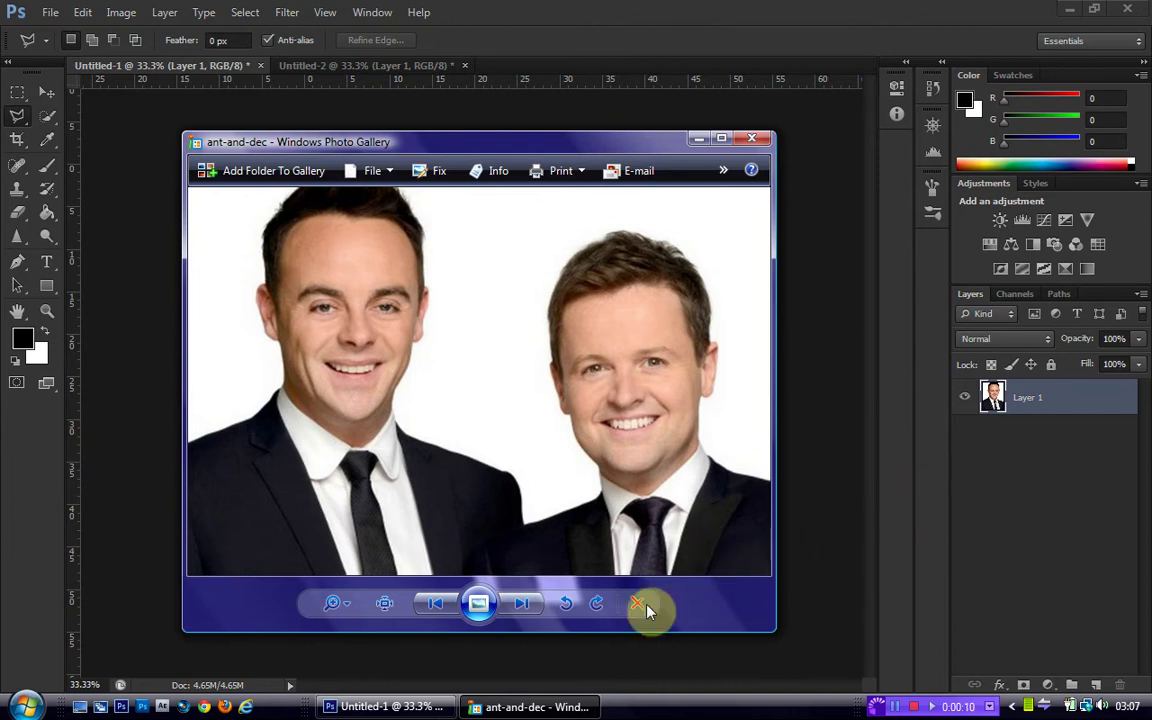
- Flip repeatedly between the original and face-swapped photos, then close Windows Photo Gallery
left_click(524, 604)
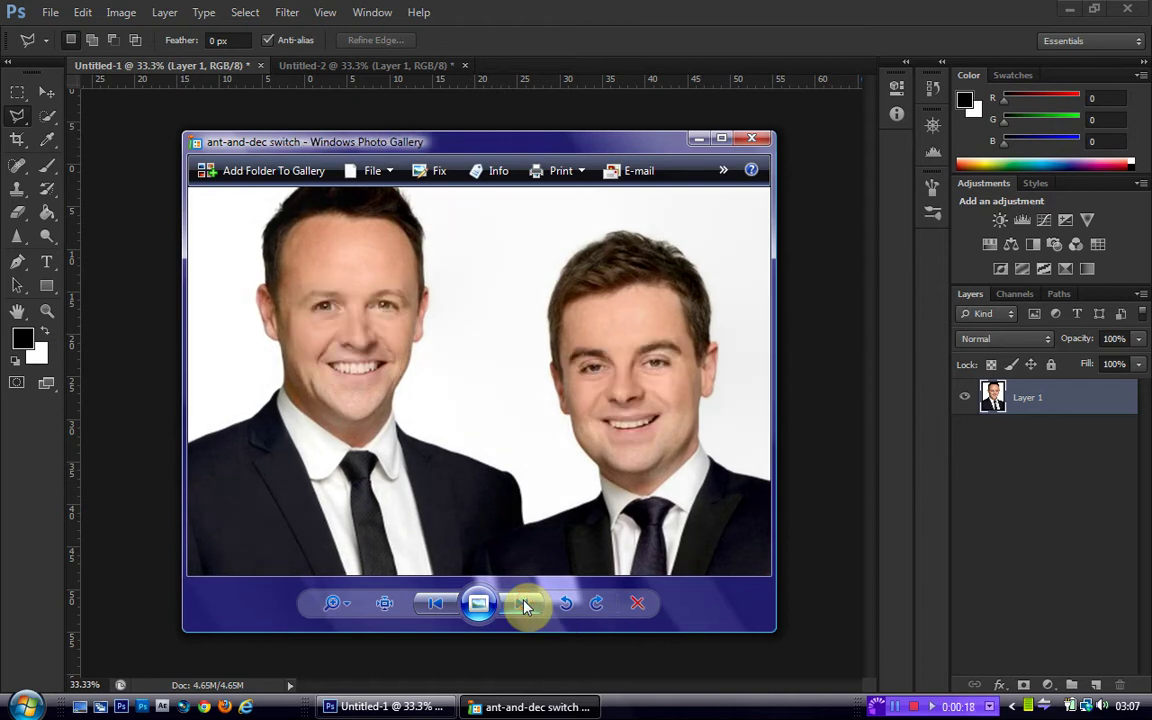
left_click(524, 604)
left_click(524, 604)
left_click(524, 604)
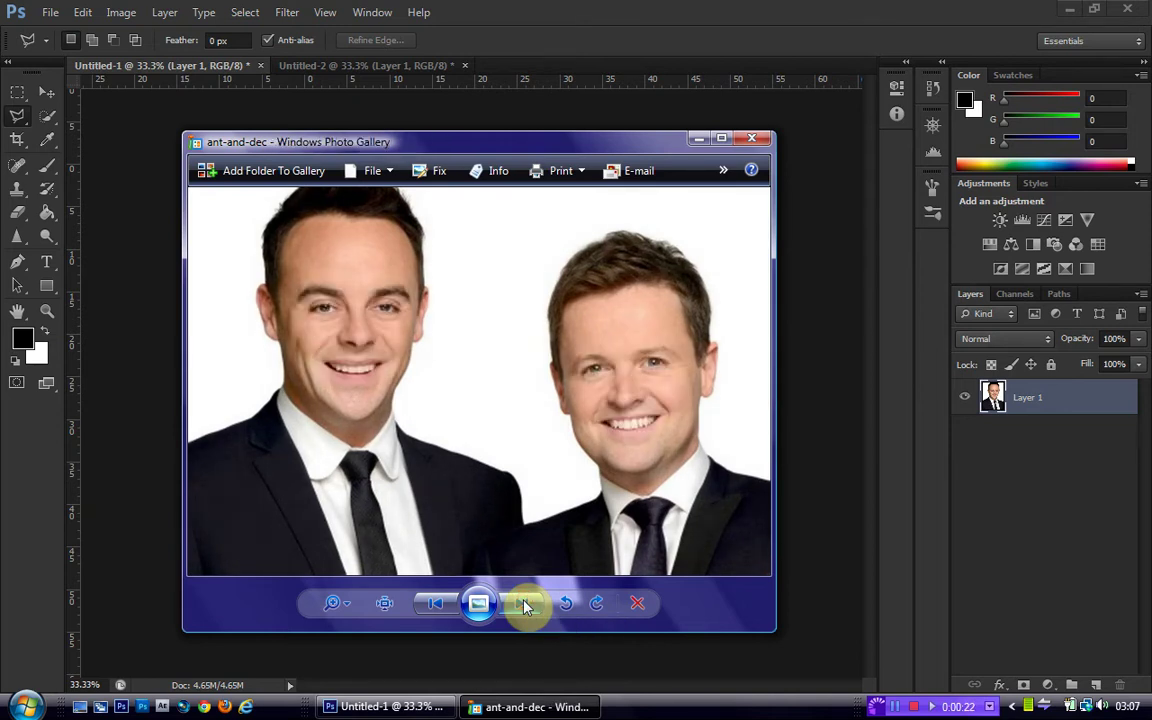
left_click(524, 604)
left_click(524, 604)
left_click(524, 604)
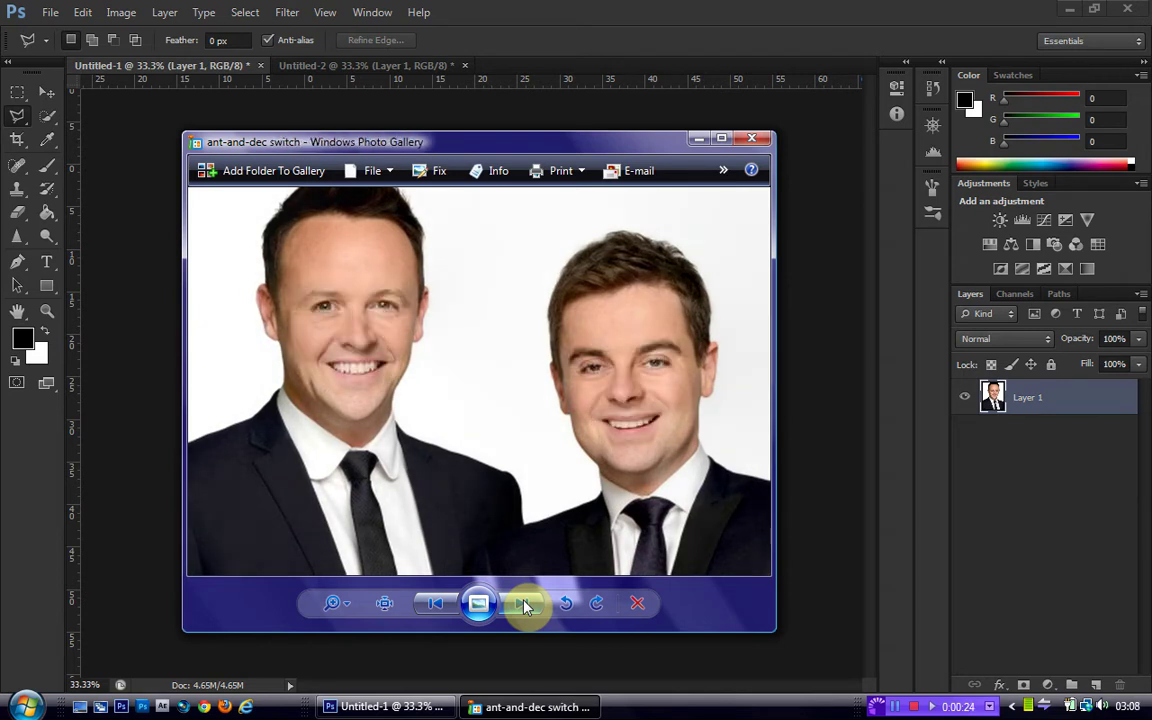
left_click(524, 604)
left_click(524, 604)
left_click(524, 604)
left_click(524, 604)
left_click(524, 604)
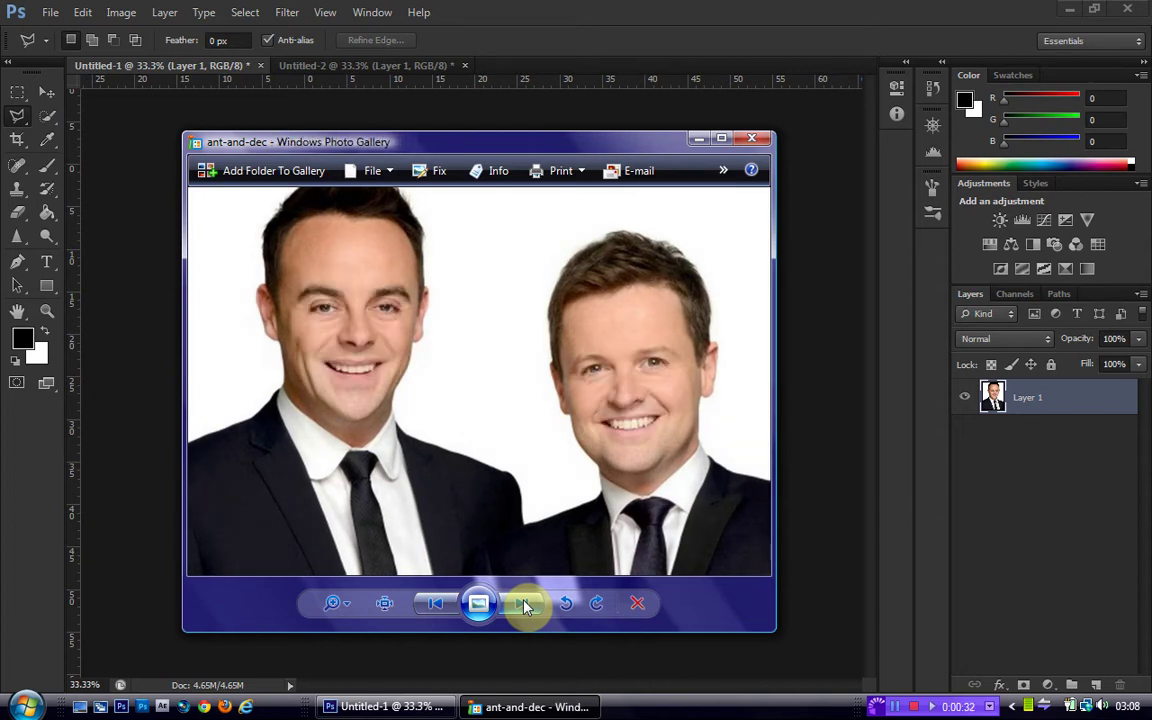
left_click(766, 137)
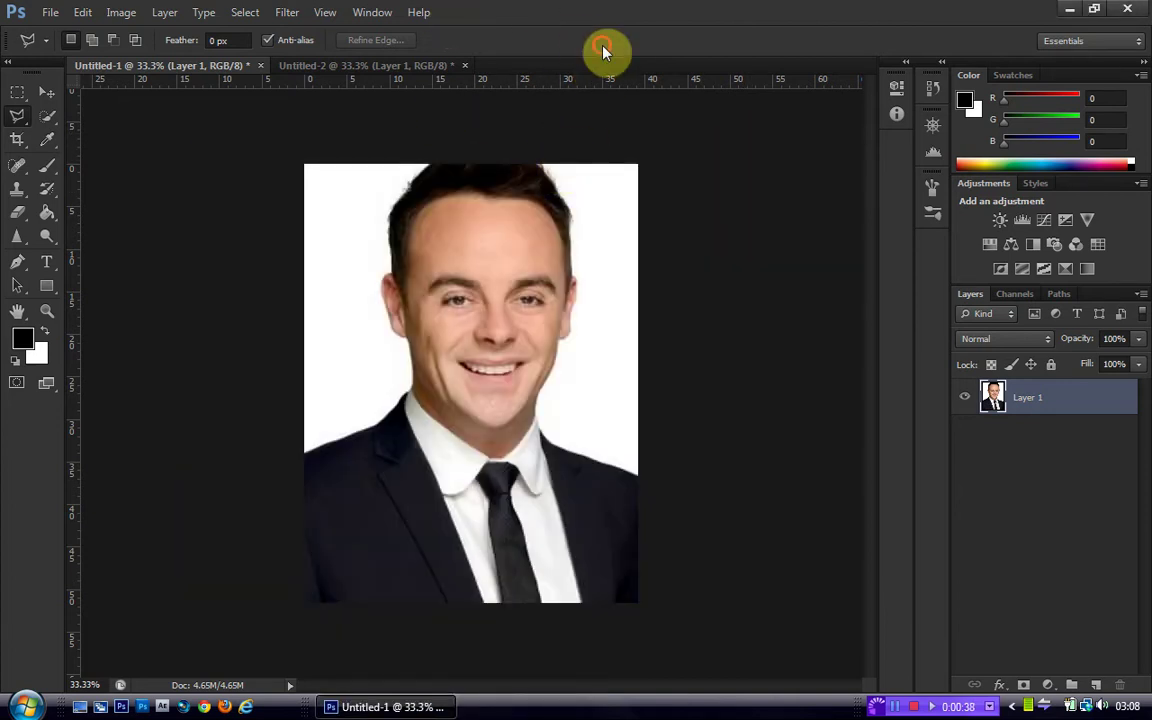
left_click(330, 72)
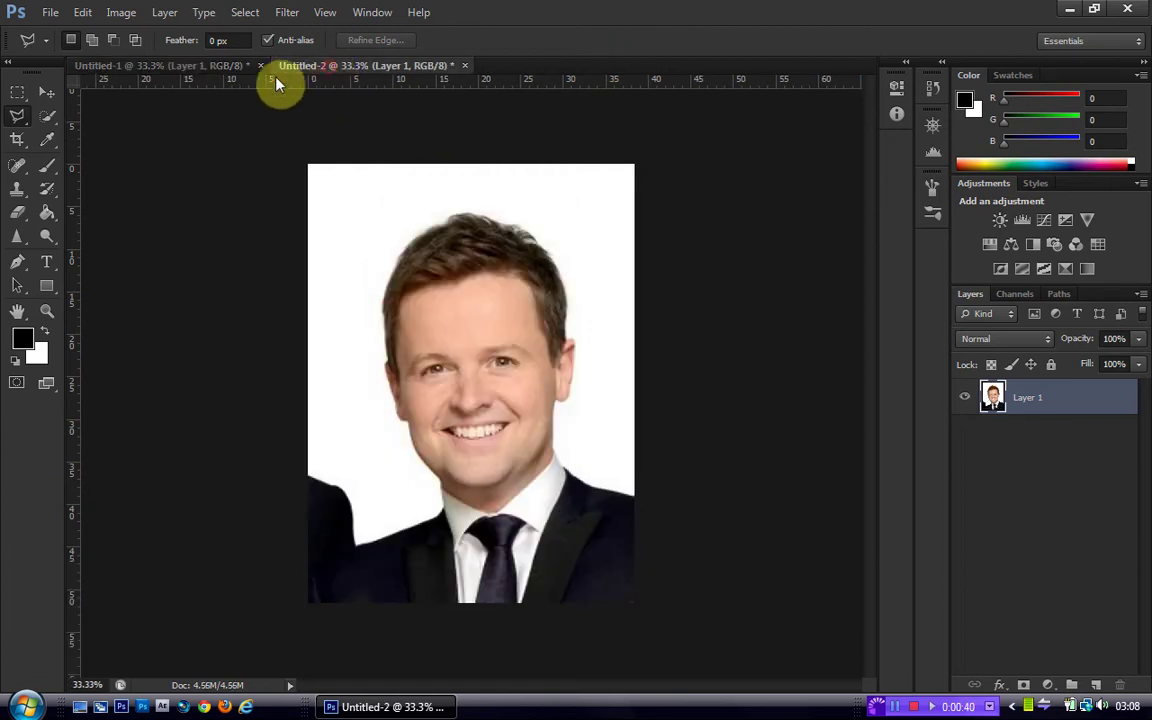
left_click(234, 72)
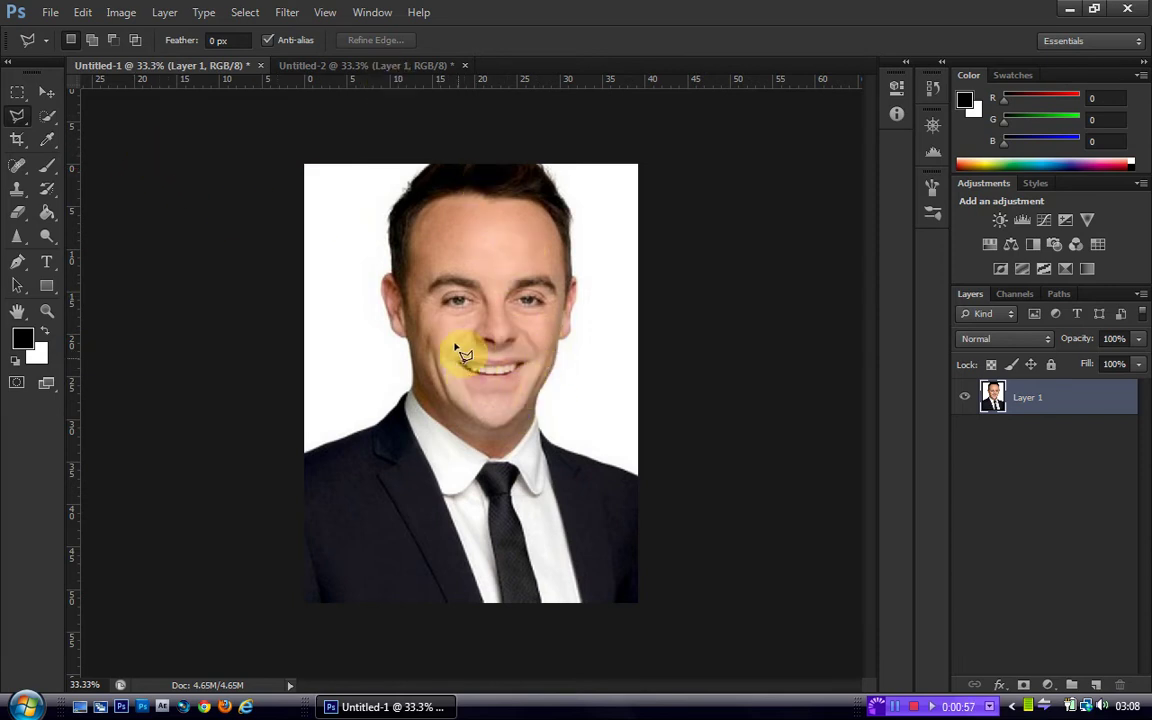
left_click(385, 64)
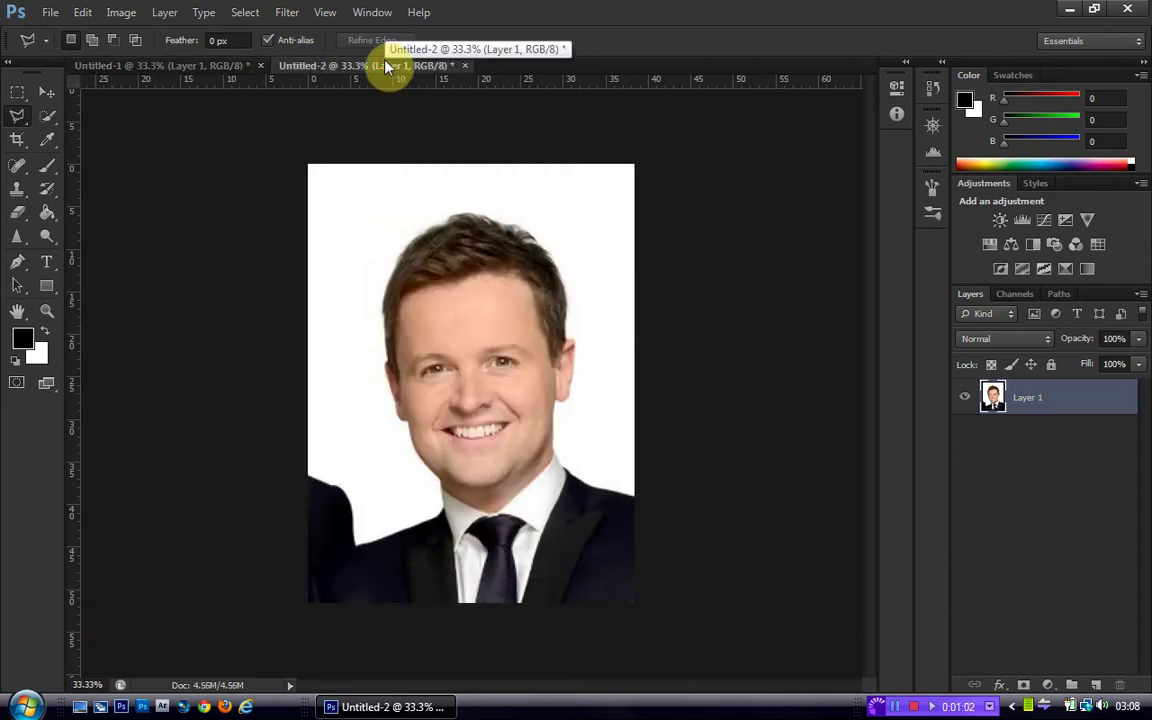
left_click(219, 68)
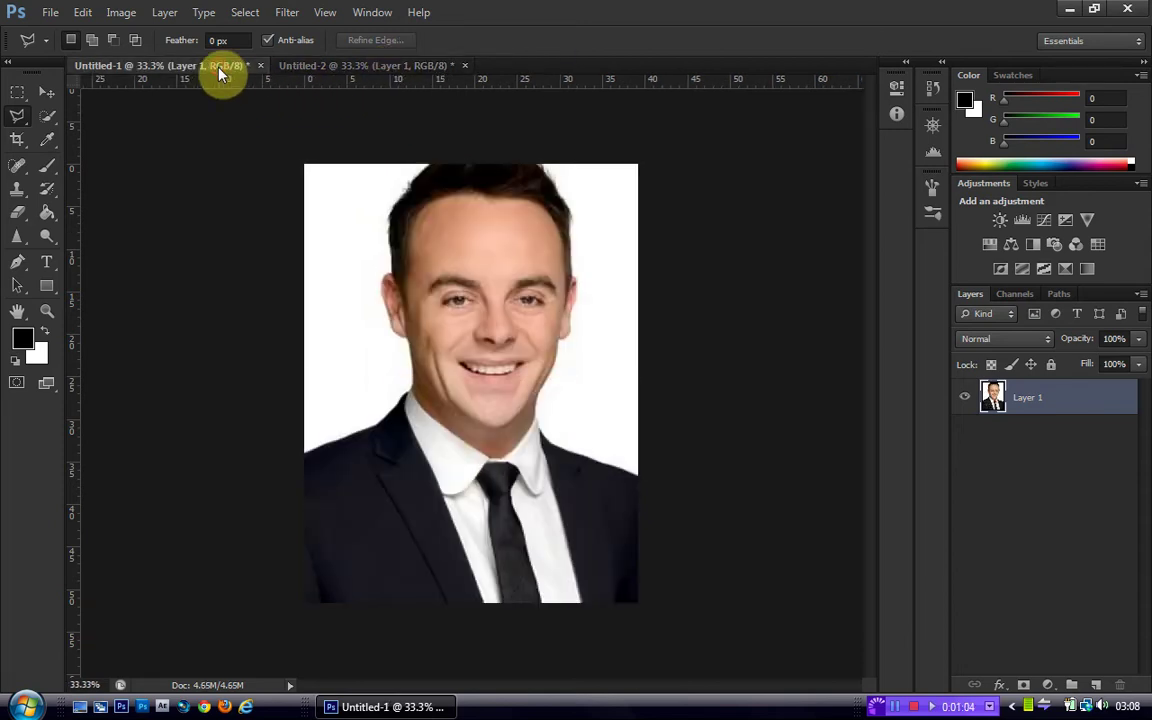
left_click(15, 124)
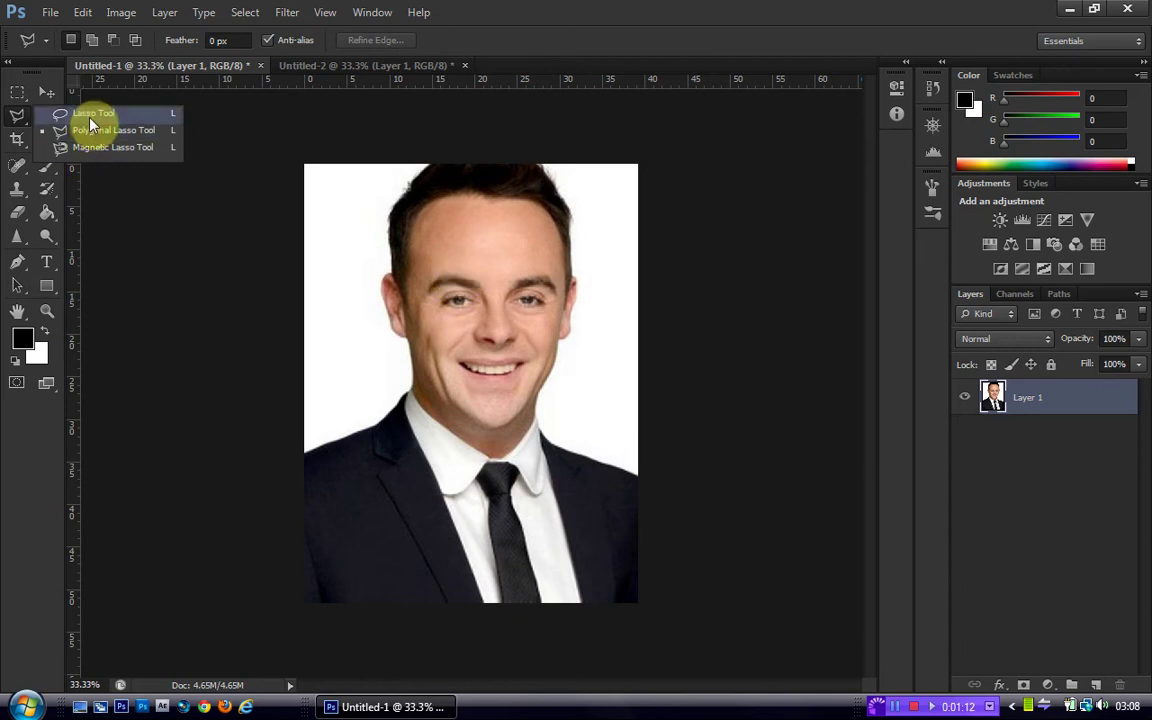
- Choose the Polygonal Lasso Tool from the lasso tool variants
left_click(24, 122)
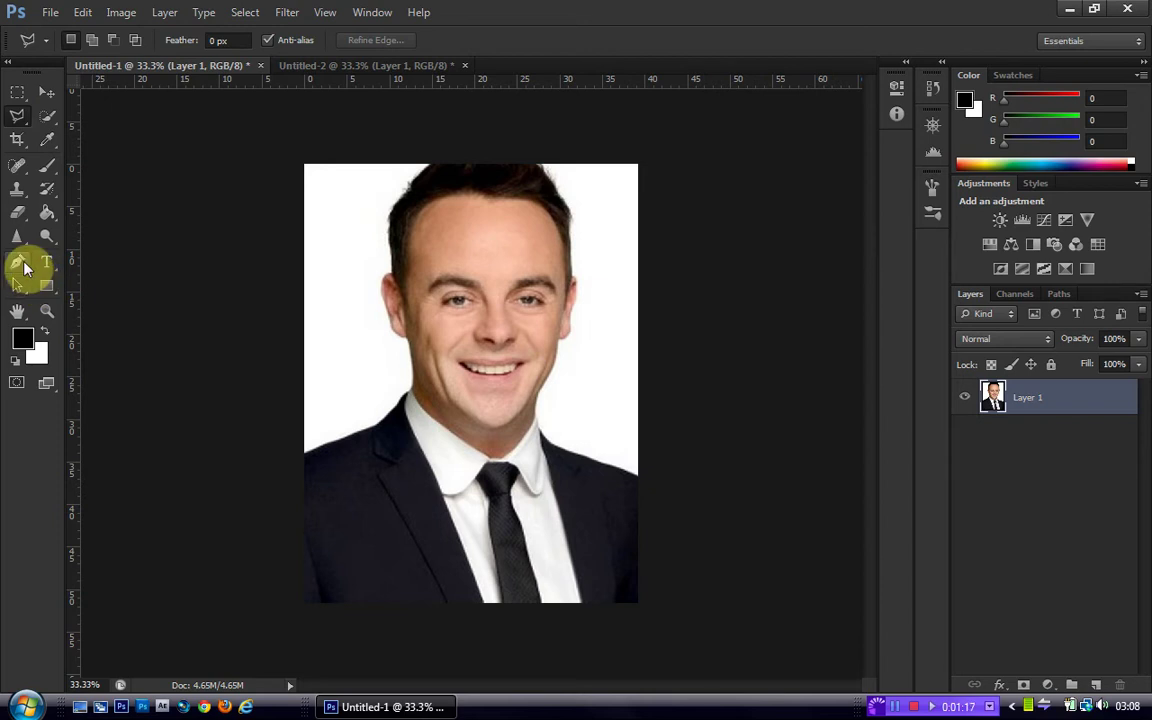
left_click(18, 120)
left_click(60, 131)
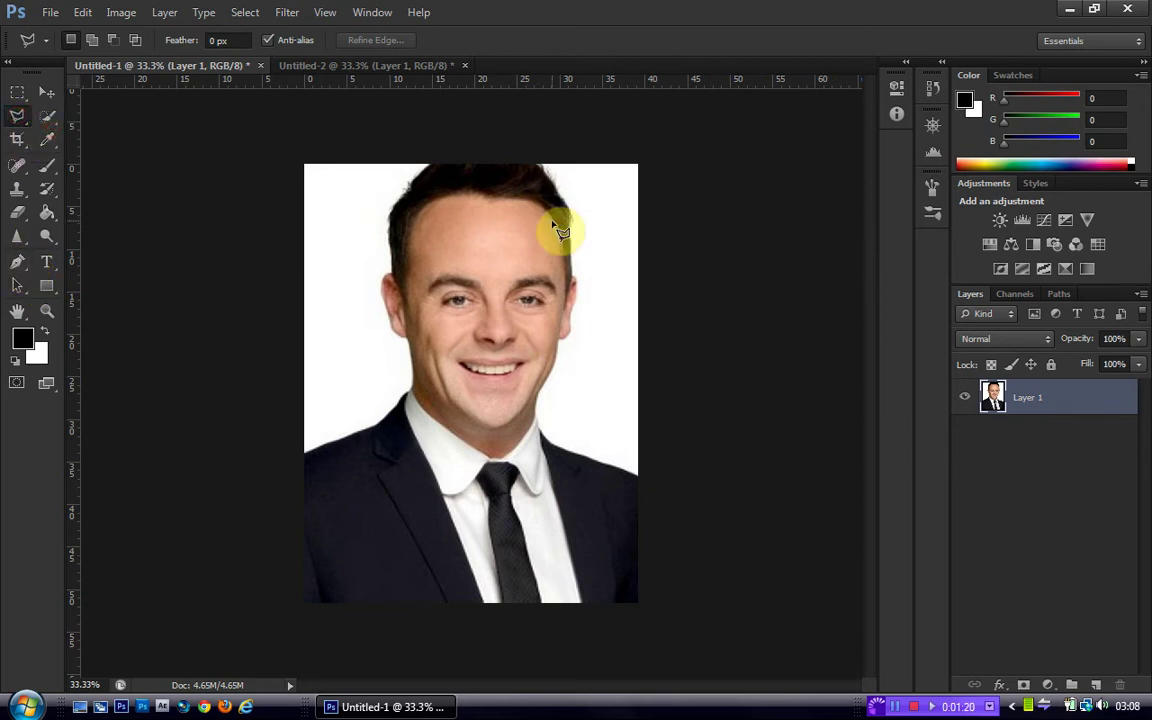
- Outline the man's face from forehead around the jaw to the chin, closing the polygon
left_click(490, 270)
left_click(531, 270)
left_click(557, 271)
left_click(560, 284)
left_click(532, 383)
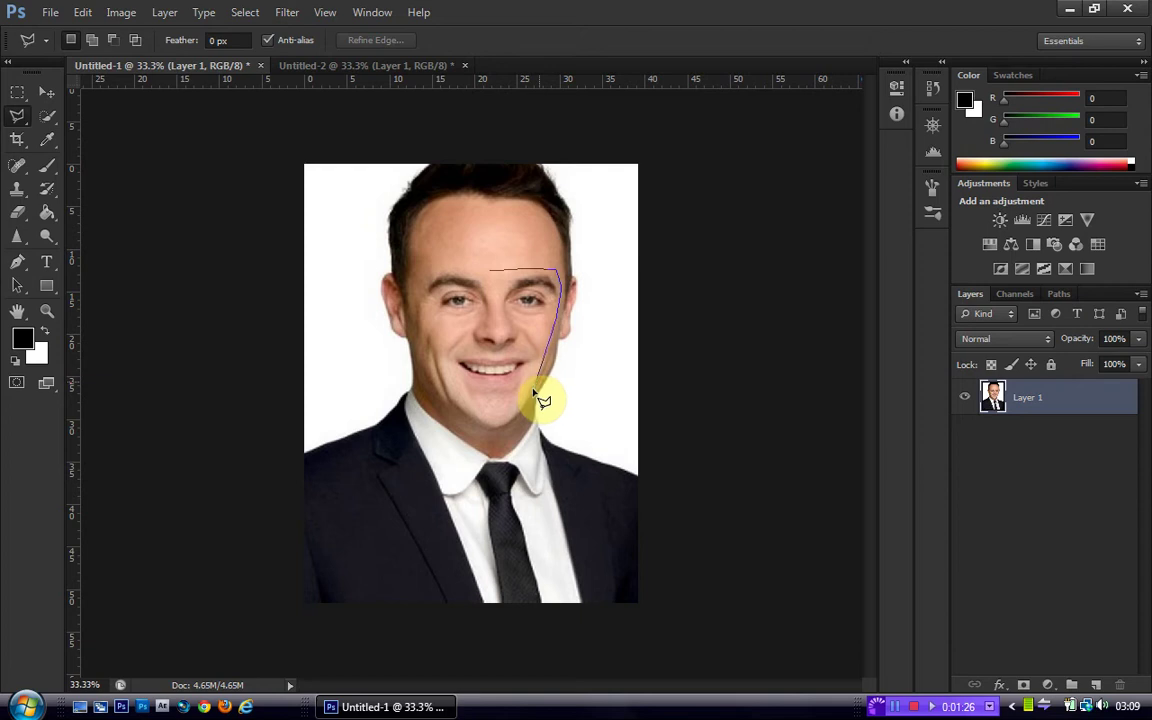
left_click(480, 406)
left_click(436, 369)
left_click(487, 272)
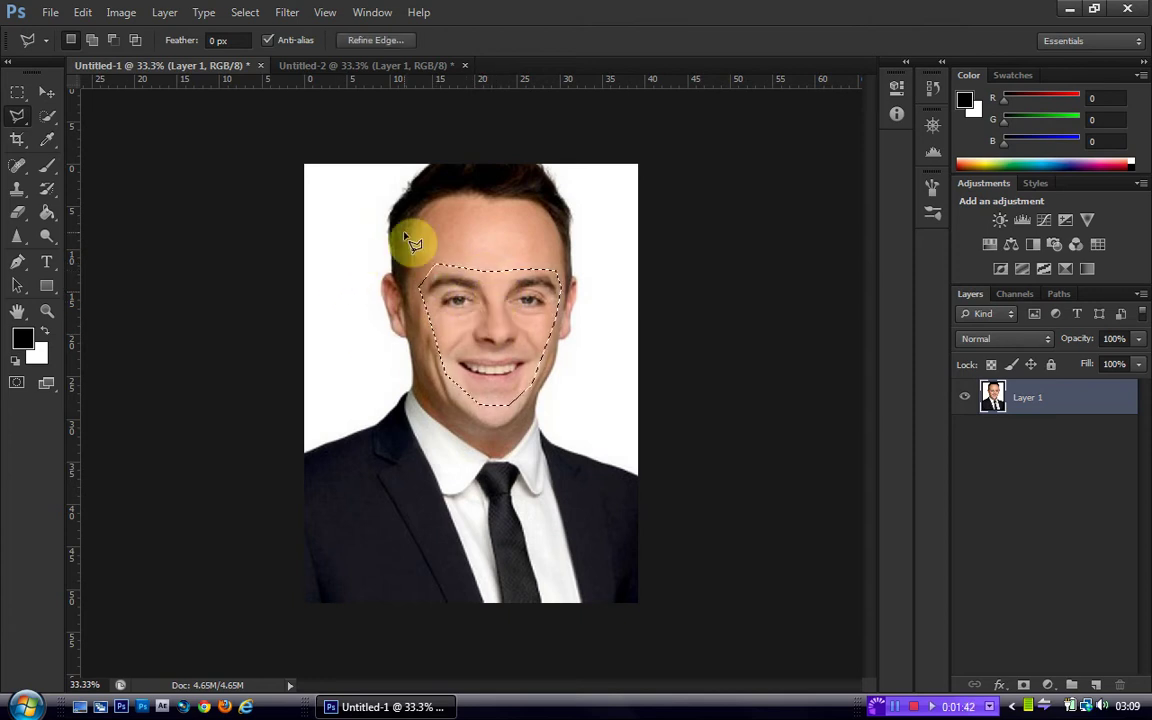
- Move the selected face into Untitled-2 as Layer 2 and nudge it up over the second man's face
left_click(46, 93)
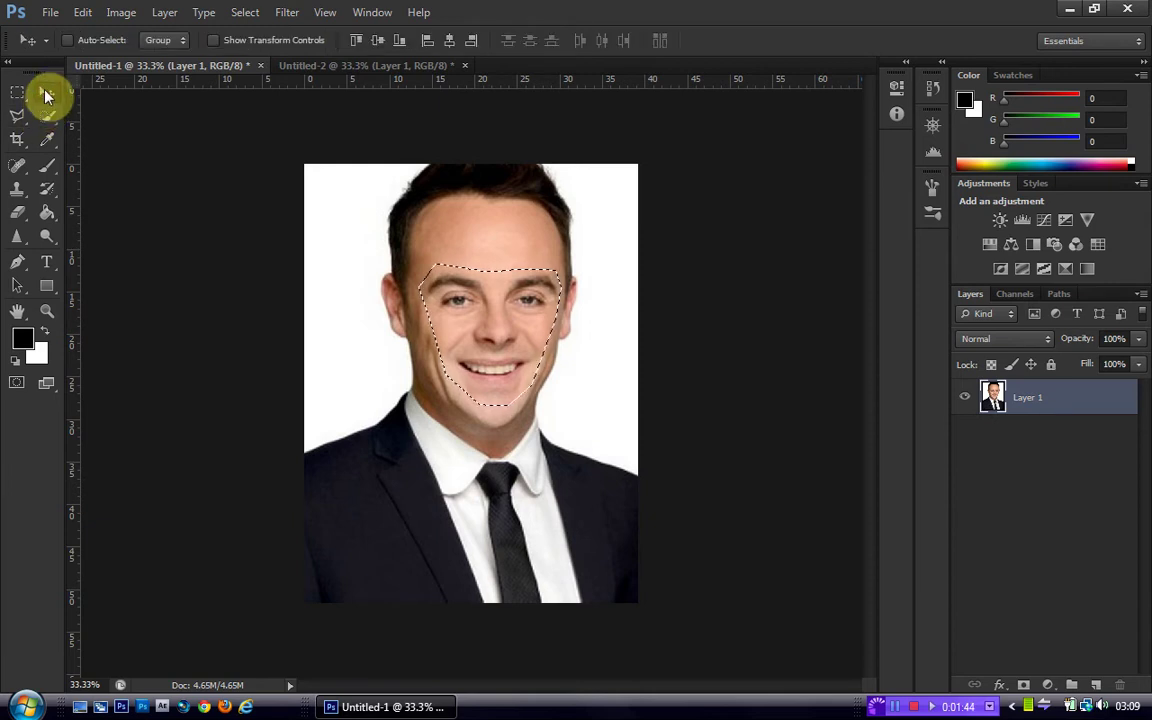
left_click_drag(428, 342, 468, 418)
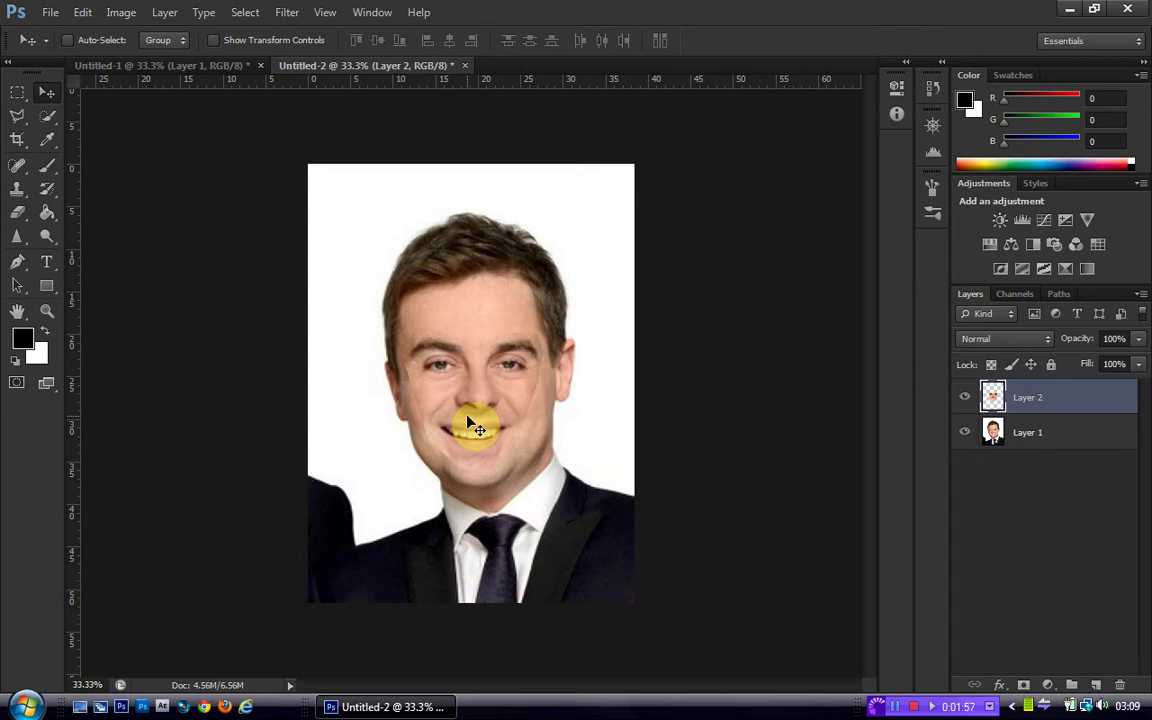
left_click_drag(467, 417, 478, 366)
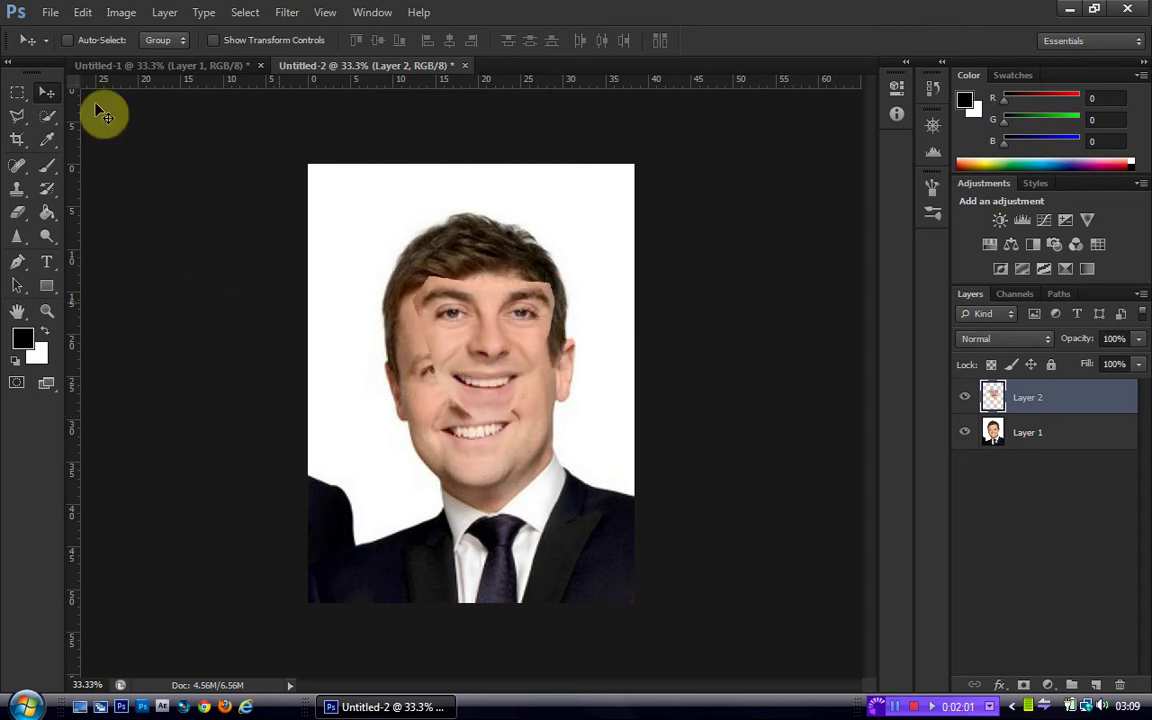
left_click(85, 14)
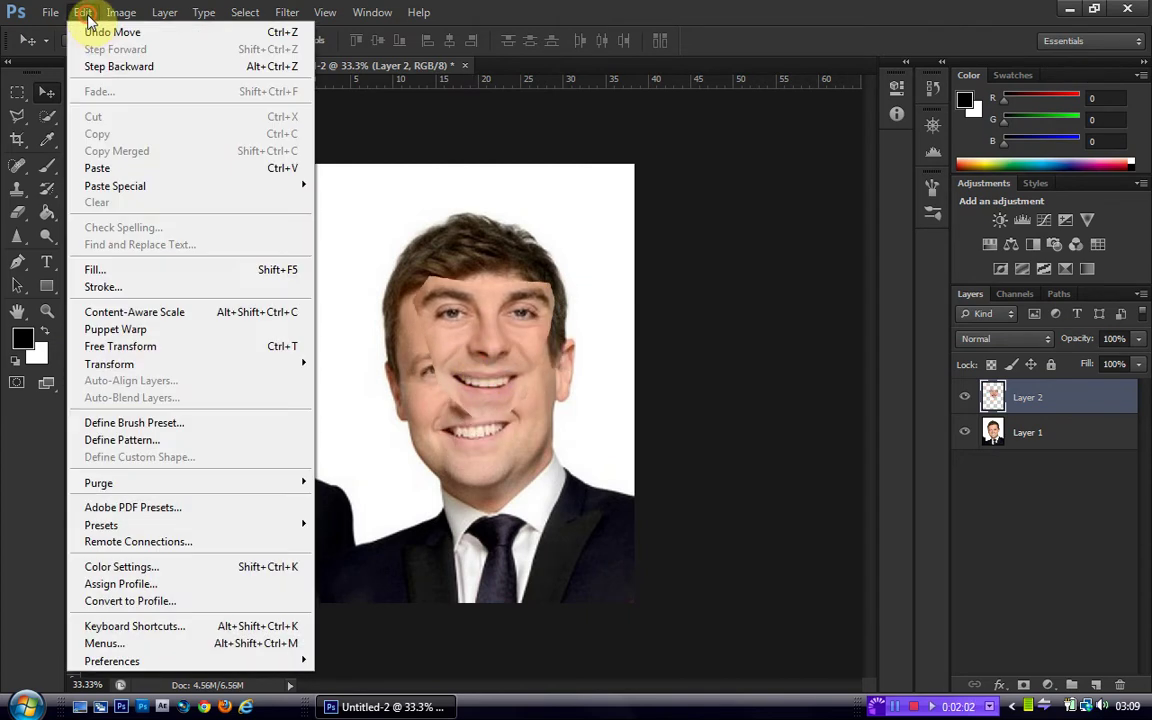
- Free Transform the pasted face to a horizontal flip at -100% width, positioned over the second face
left_click(170, 346)
left_click_drag(553, 346, 284, 348)
left_click_drag(381, 309, 471, 304)
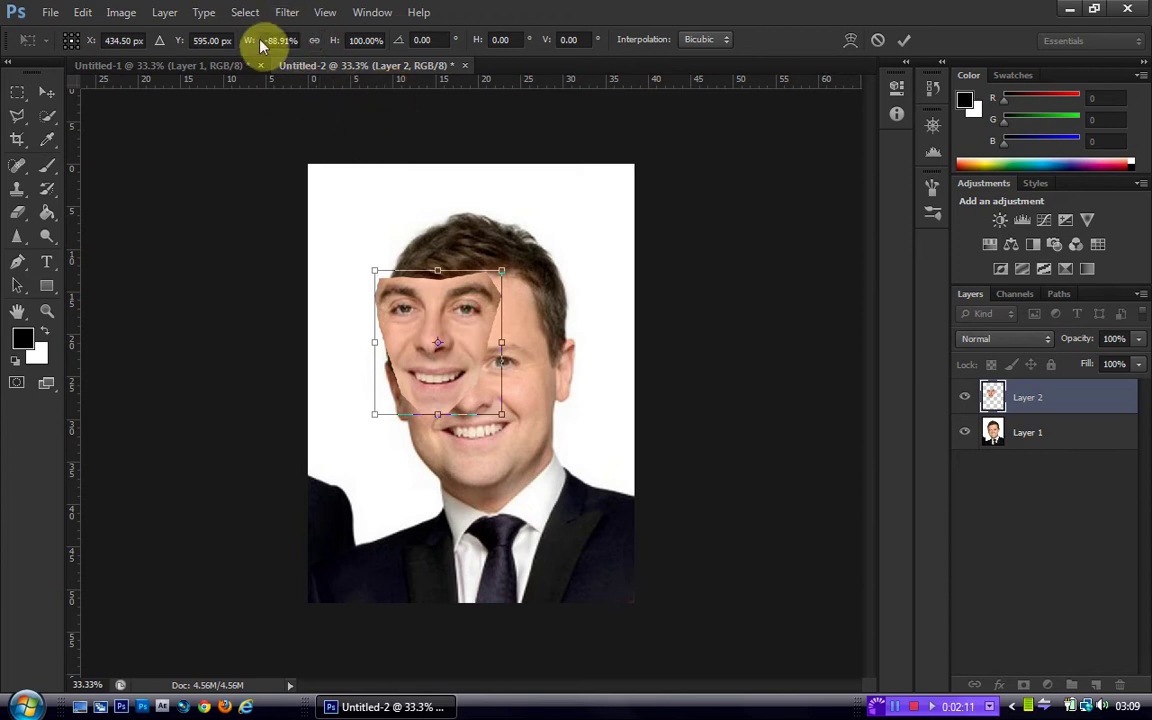
mouse_move(376, 339)
left_mouse_down()
mouse_move(386, 334)
mouse_move(367, 341)
left_mouse_up()
left_click(290, 41)
key("Home")
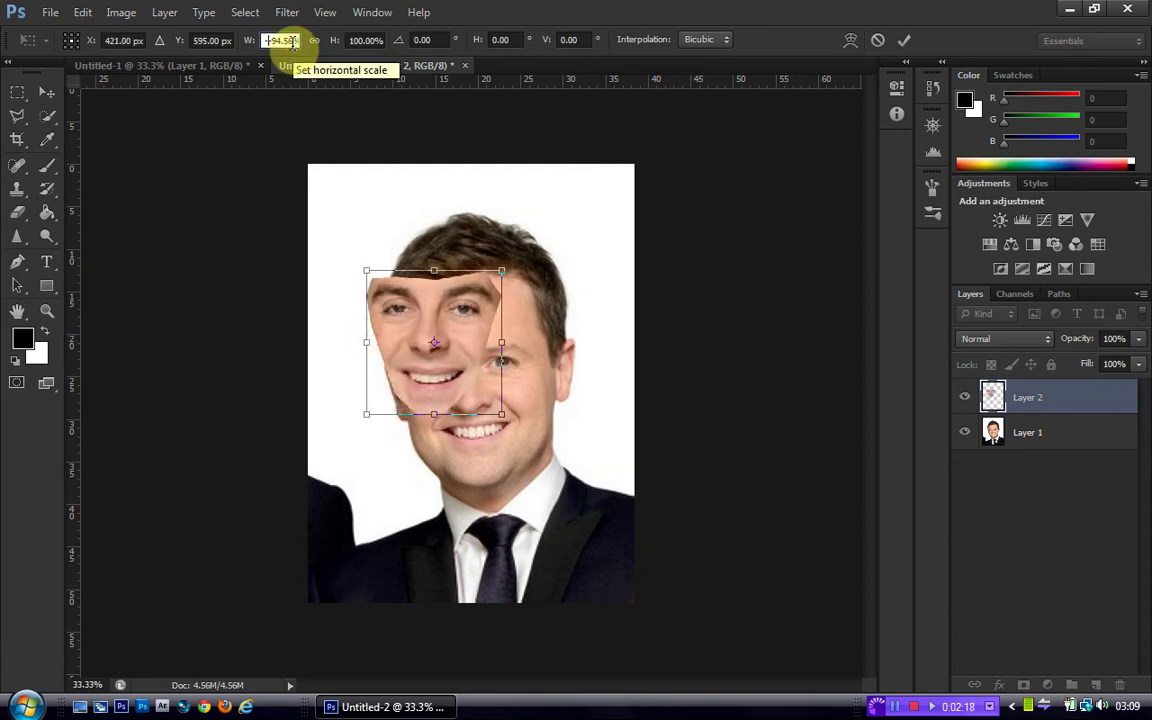
type("-100")
key("Delete")
key("Delete")
key("Delete")
key("Delete")
key("Delete")
key("Delete")
key("Delete")
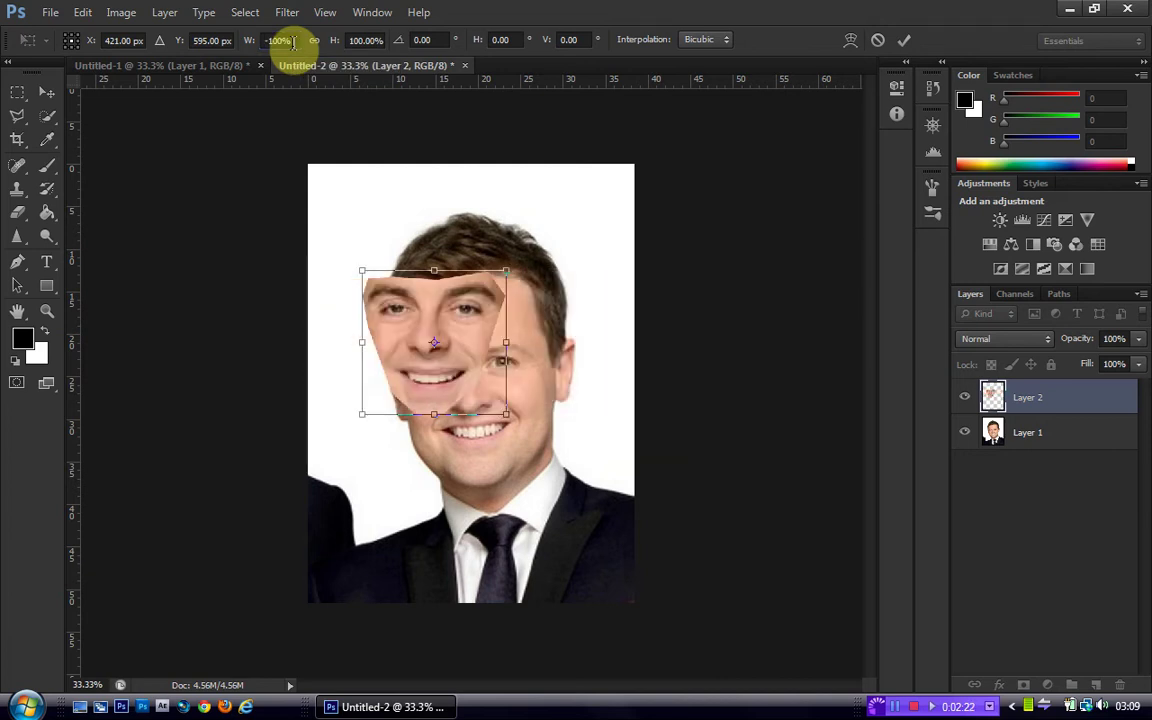
left_click_drag(467, 348, 502, 400)
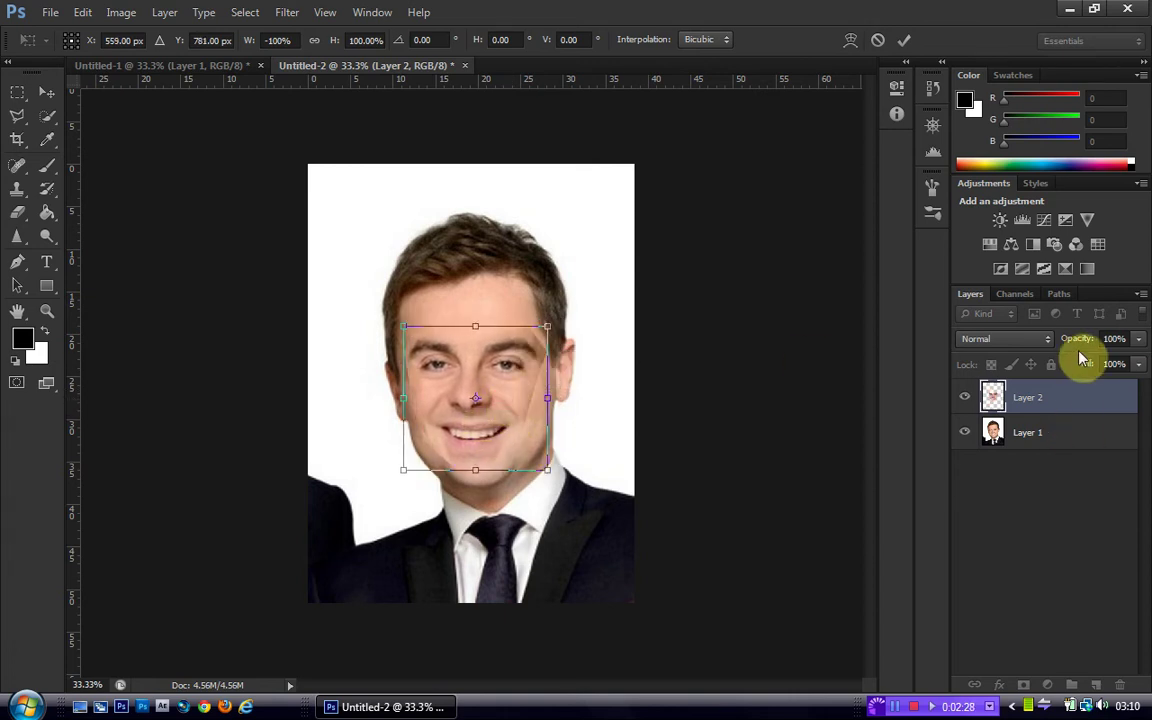
- Lower Layer 2's opacity, then rotate to -6.16° and squash the face to -96.93% height
left_click_drag(1085, 347, 1050, 352)
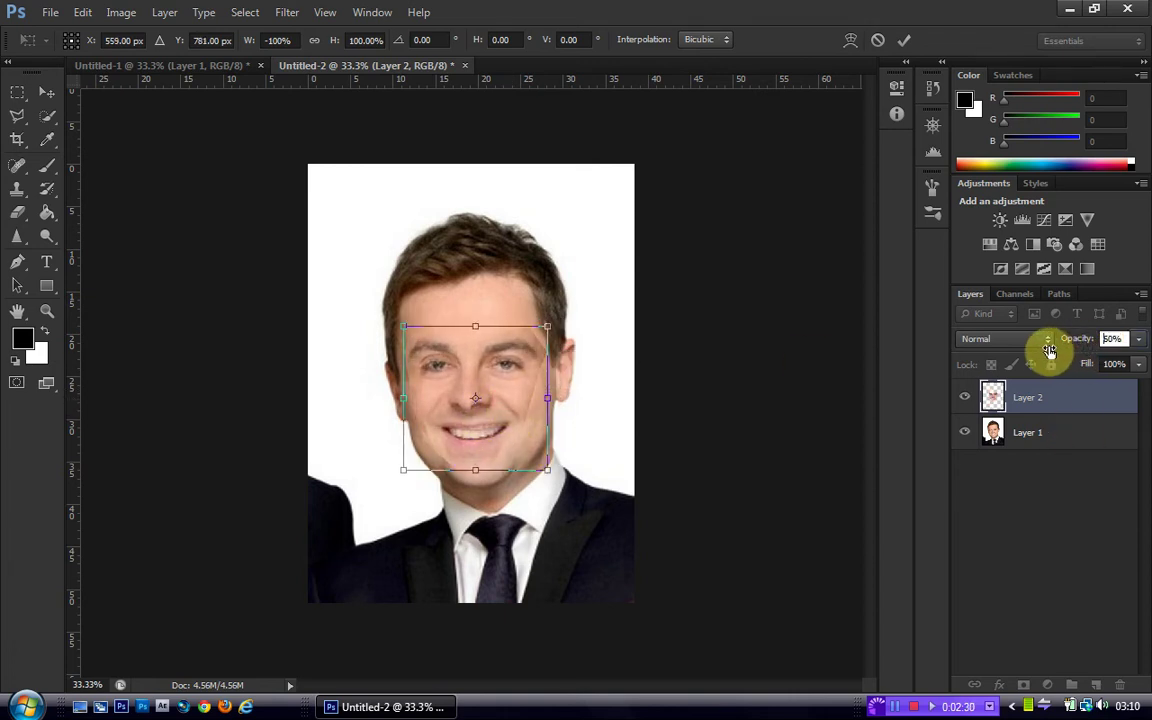
left_click_drag(465, 298, 459, 306)
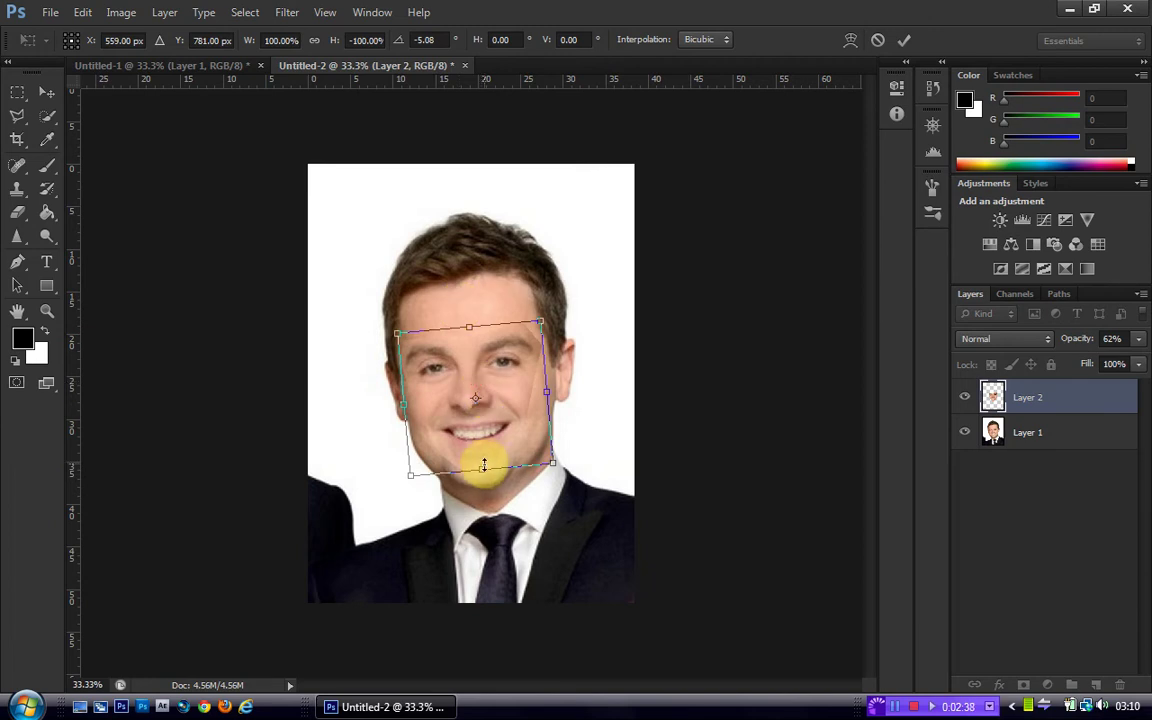
left_click_drag(481, 468, 482, 467)
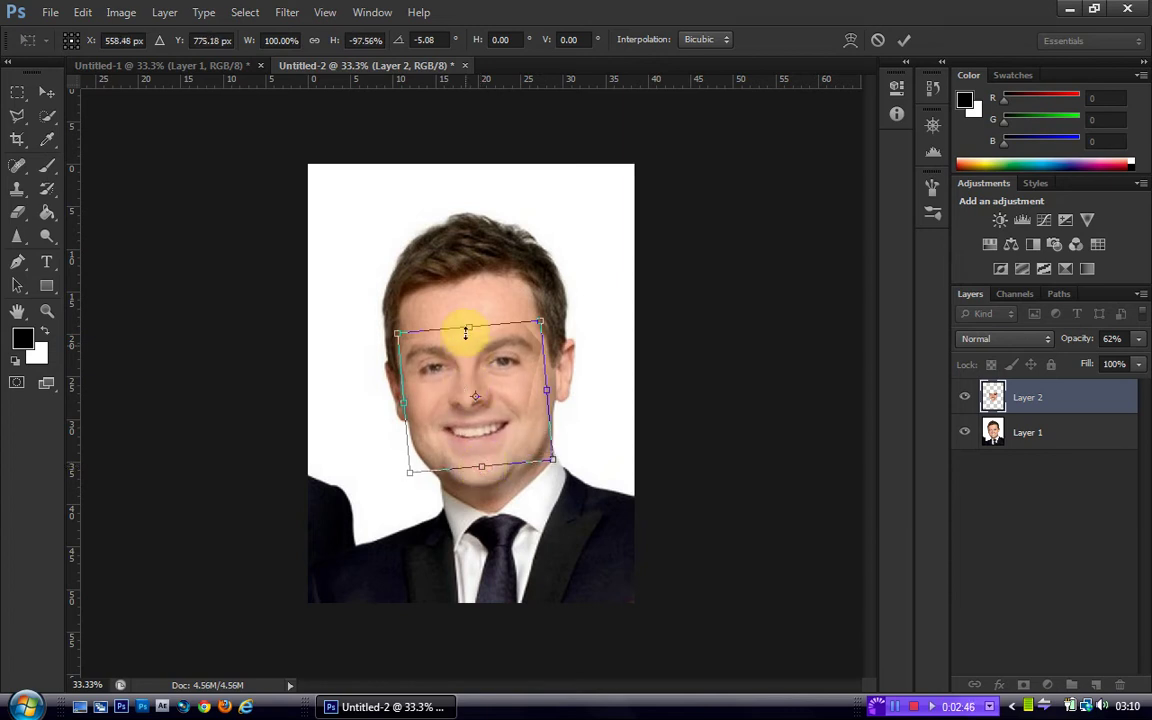
left_click_drag(469, 324, 470, 327)
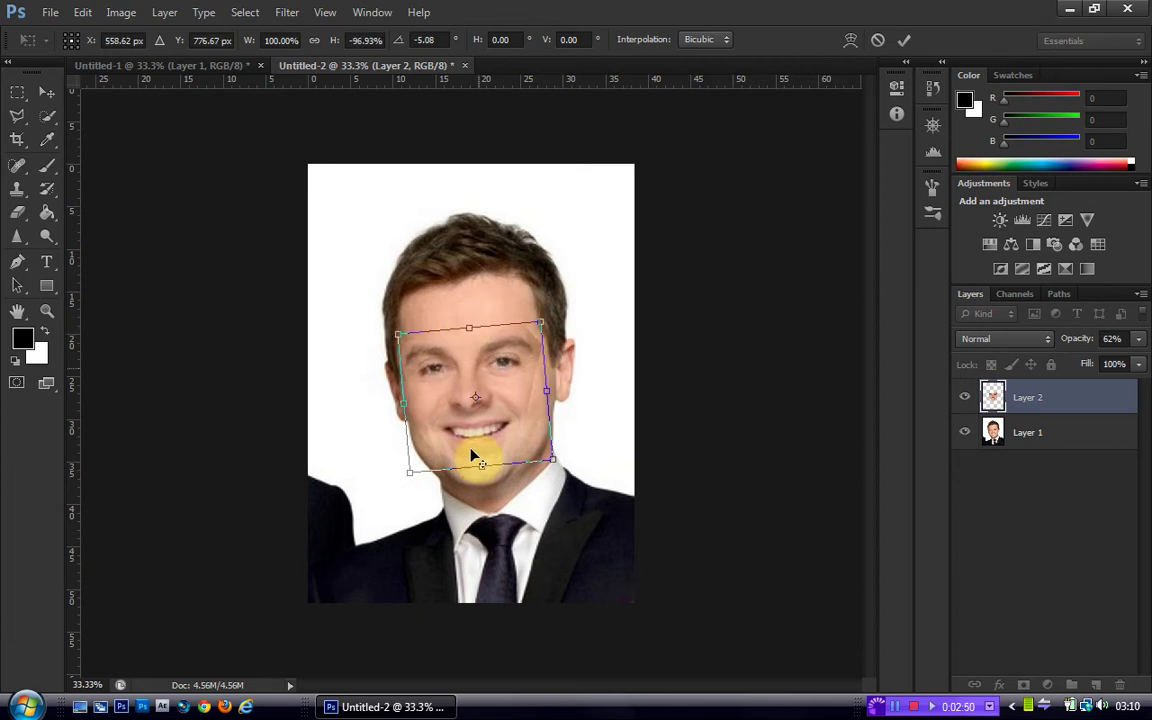
left_click_drag(468, 298, 470, 296)
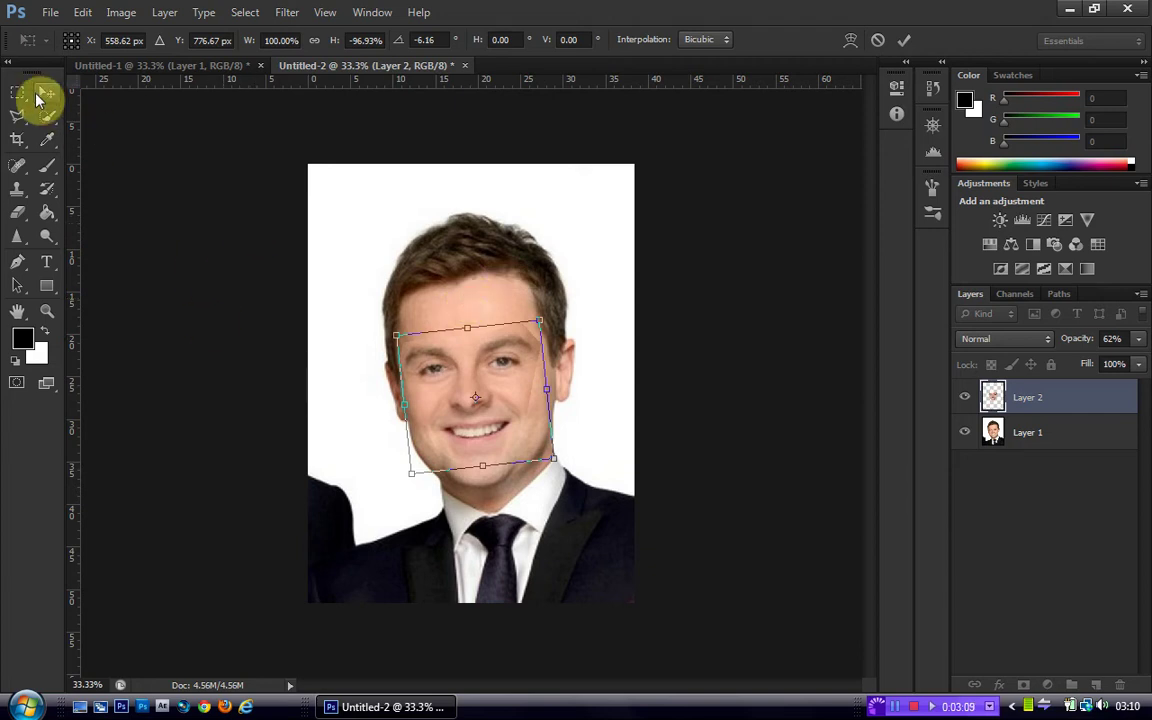
- Apply the pending Free Transform on Layer 2
left_click(37, 97)
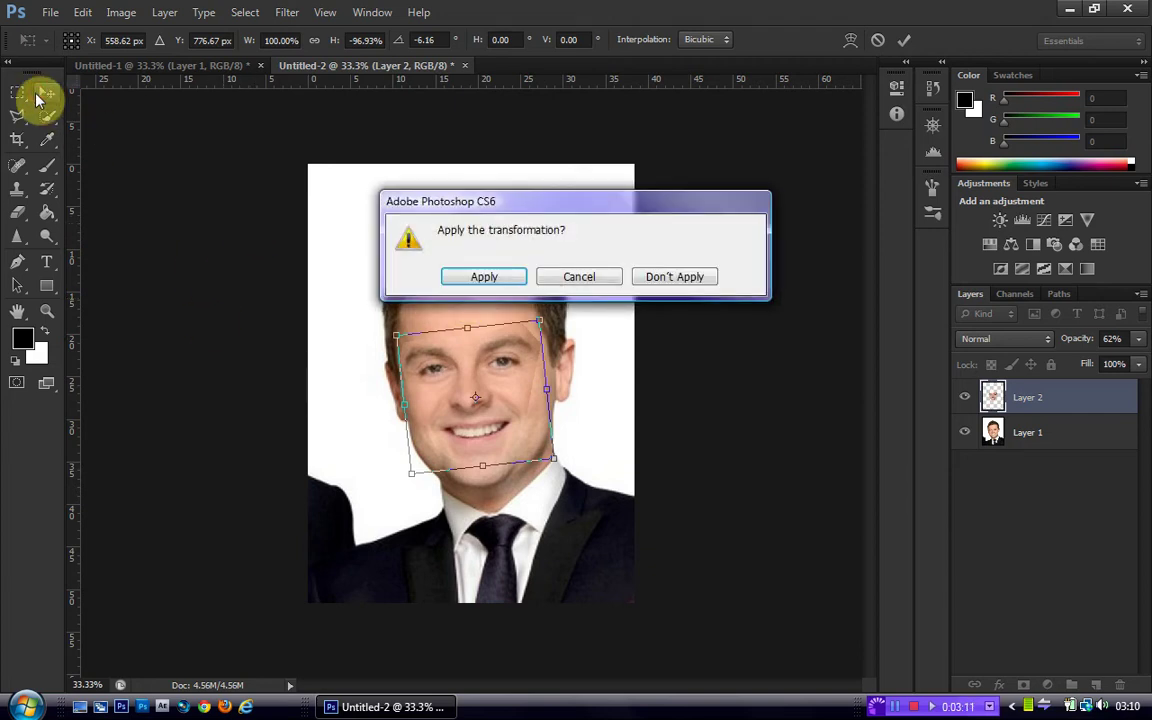
key("Return")
key("0")
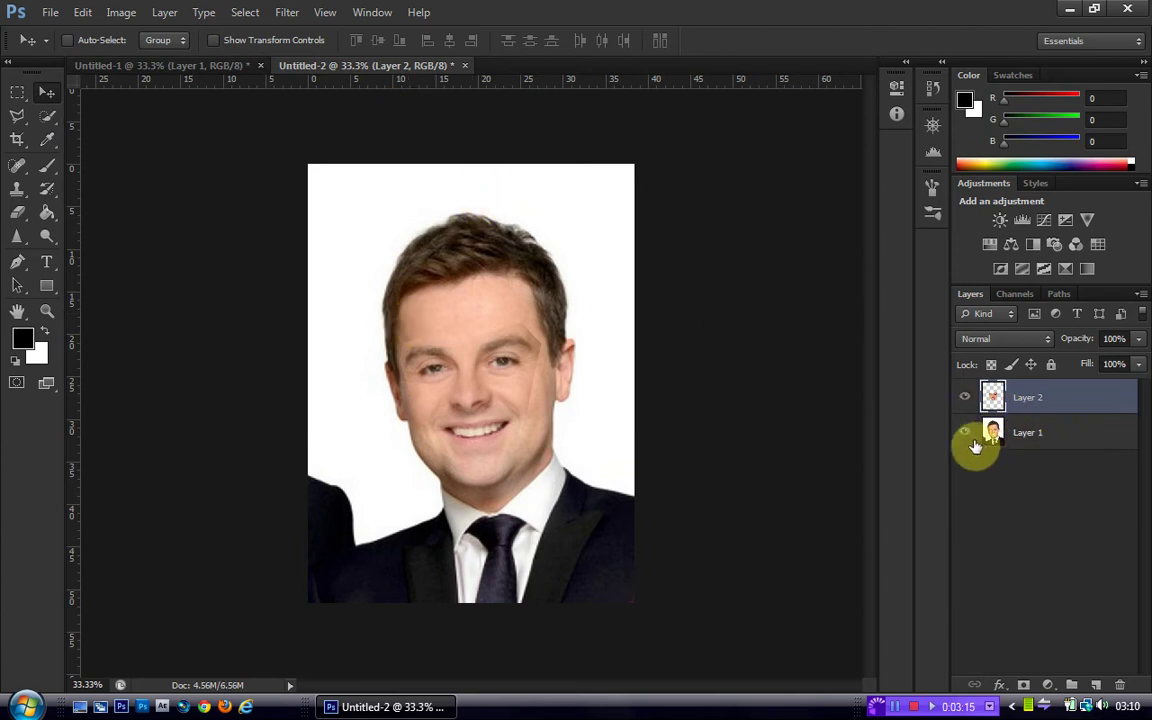
- Compare by toggling Layer 2, duplicate Layer 1 as Layer 1 copy, and reselect Layer 2
left_click(965, 397)
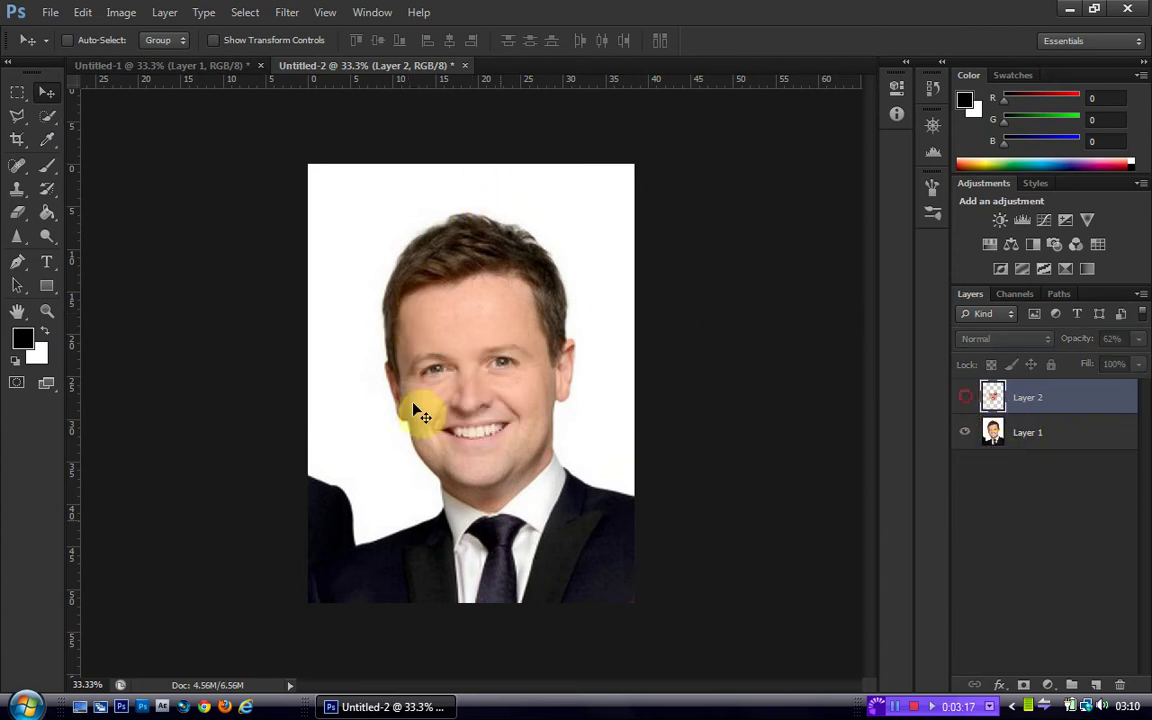
left_click(965, 397)
left_click(1008, 437)
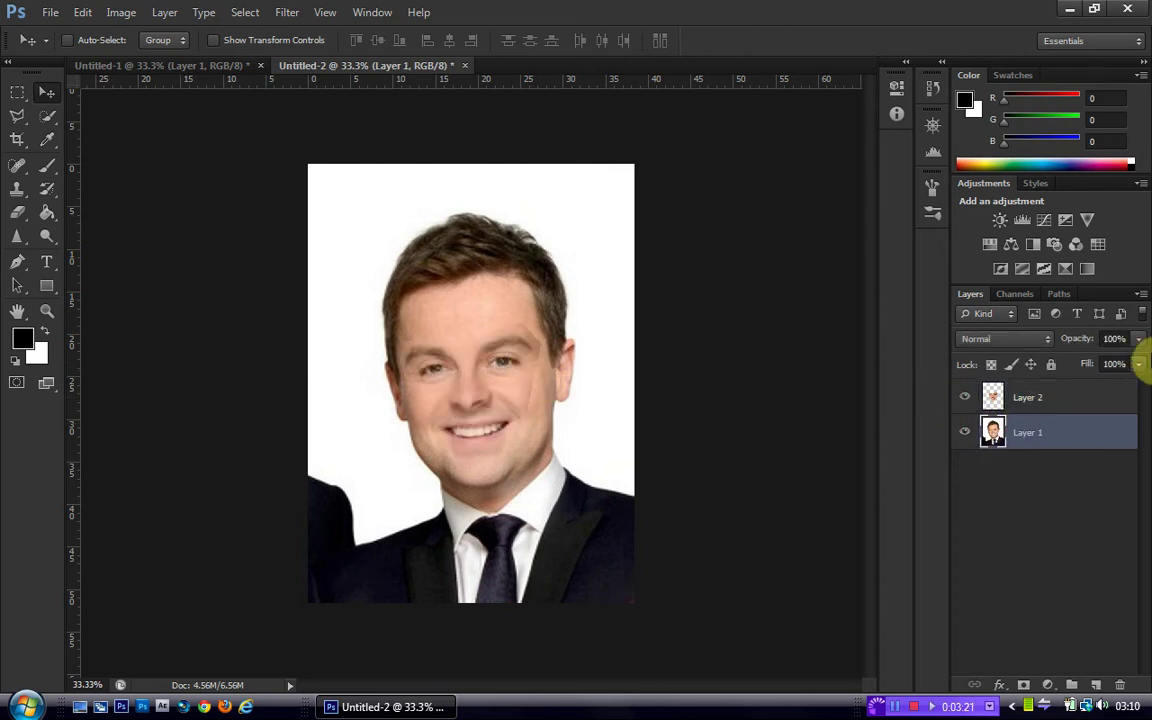
key("ctrl+j")
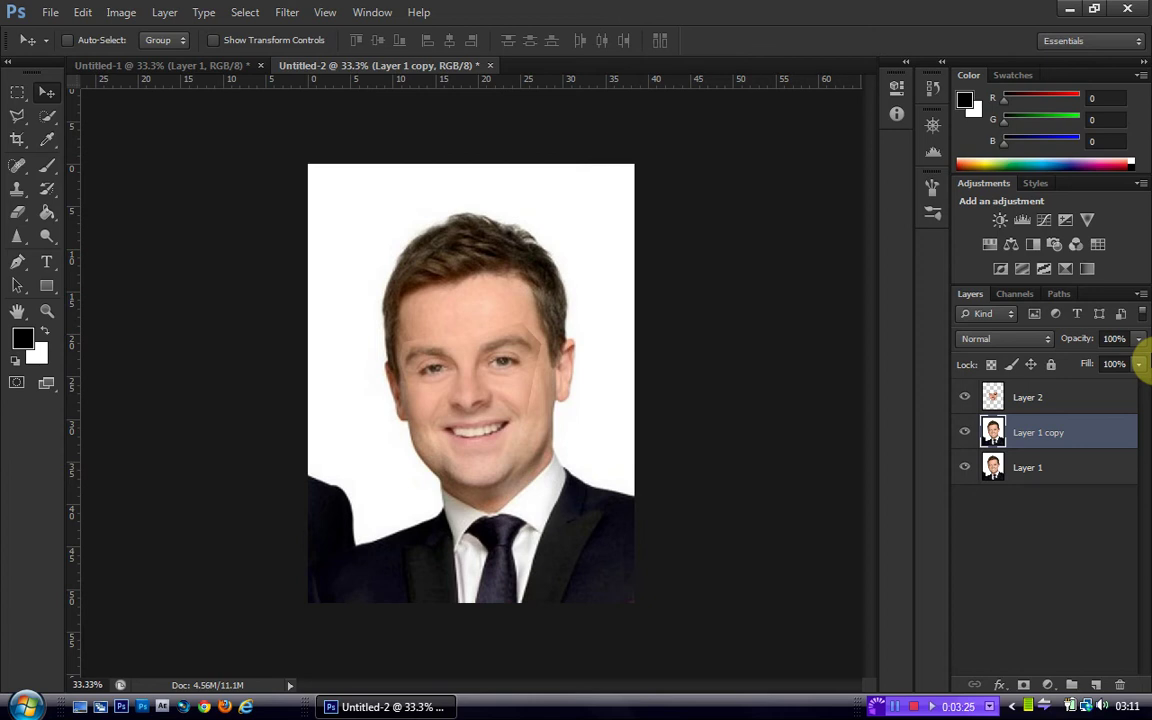
left_click(993, 397)
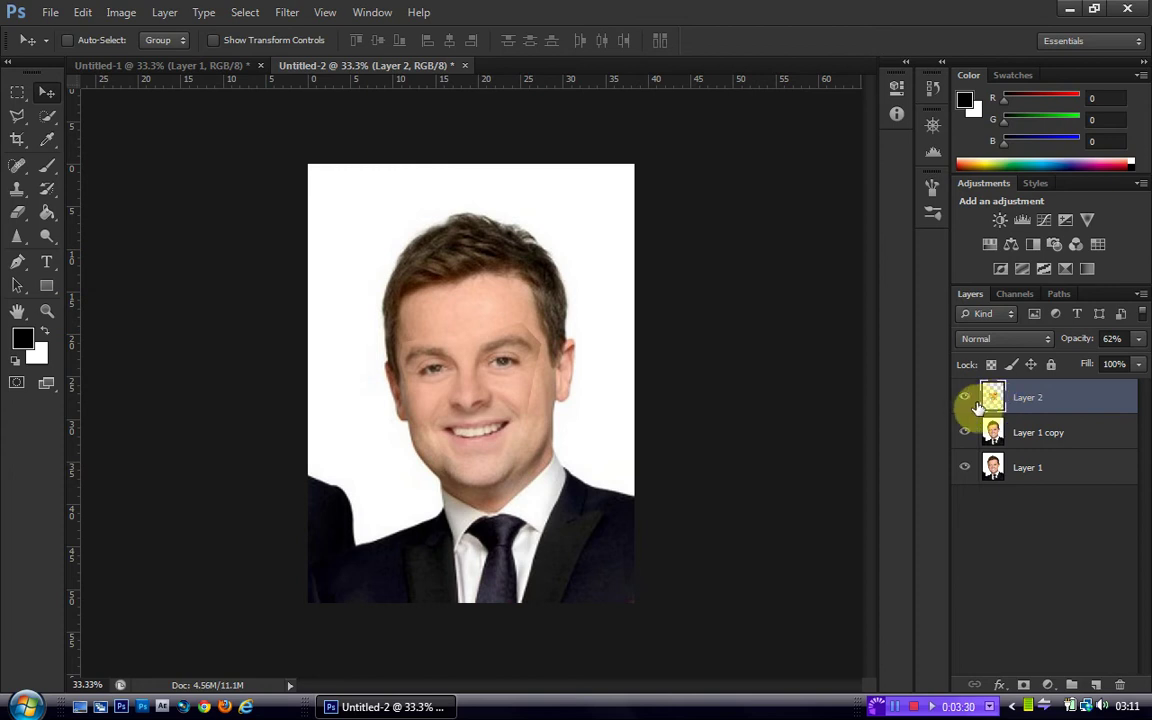
- Load Layer 2's face as a selection and contract it by 8 pixels
left_click(993, 397, "ctrl")
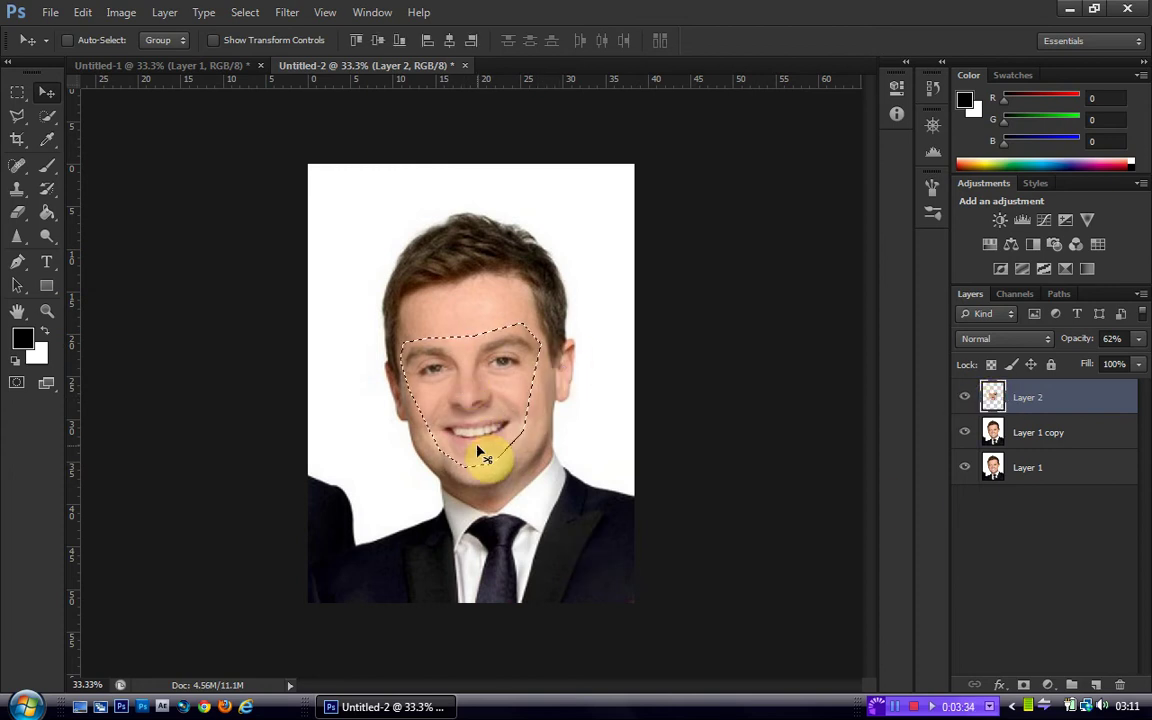
left_click(250, 14)
mouse_move(319, 211)
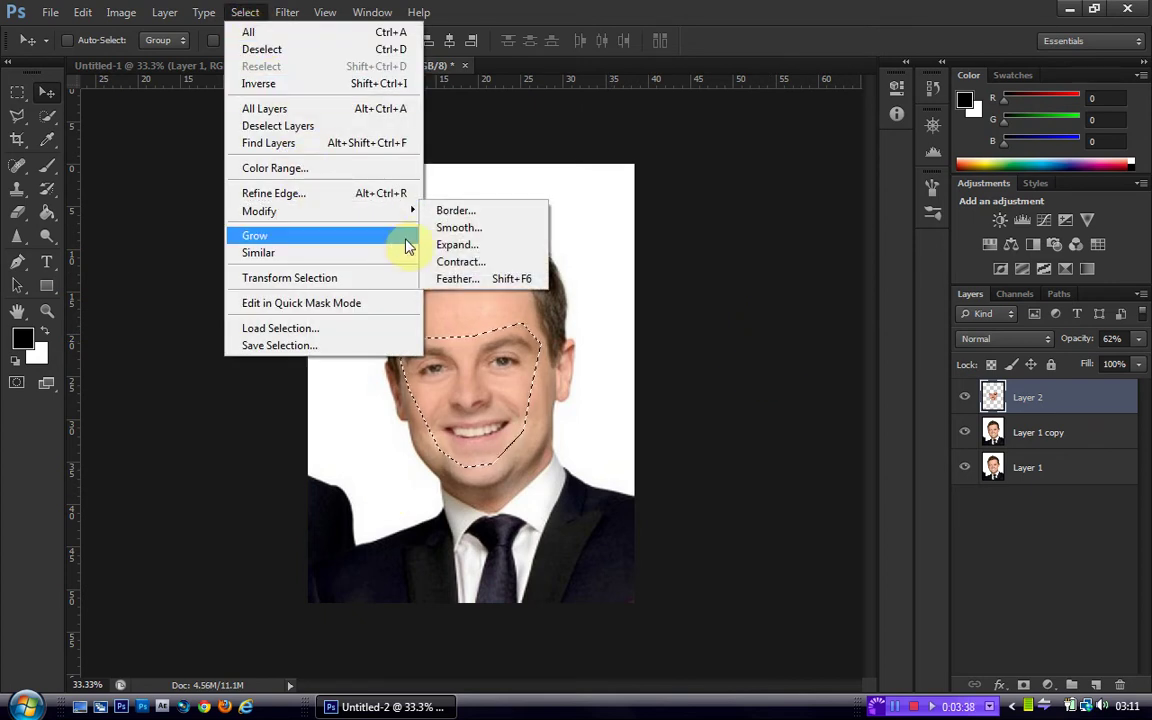
left_click(448, 262)
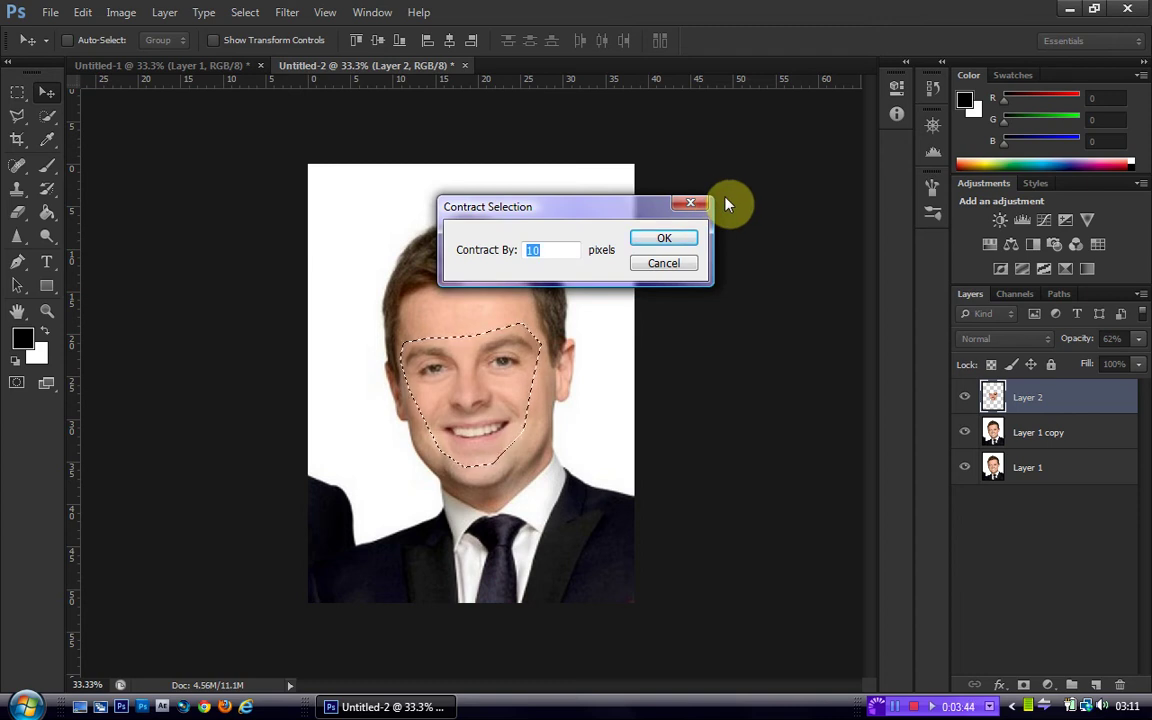
type("8")
key("Return")
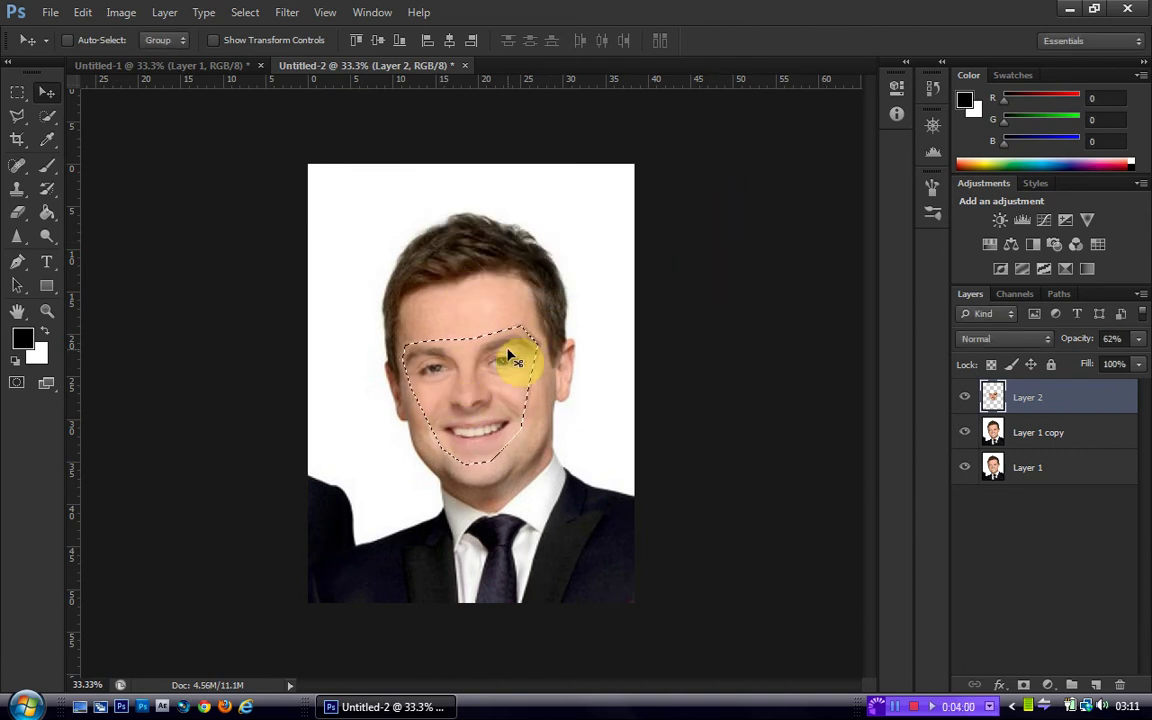
- Hide Layer 2 and Layer 1, delete the contracted face area from Layer 1 copy, and deselect
left_click(965, 398)
left_click(964, 467)
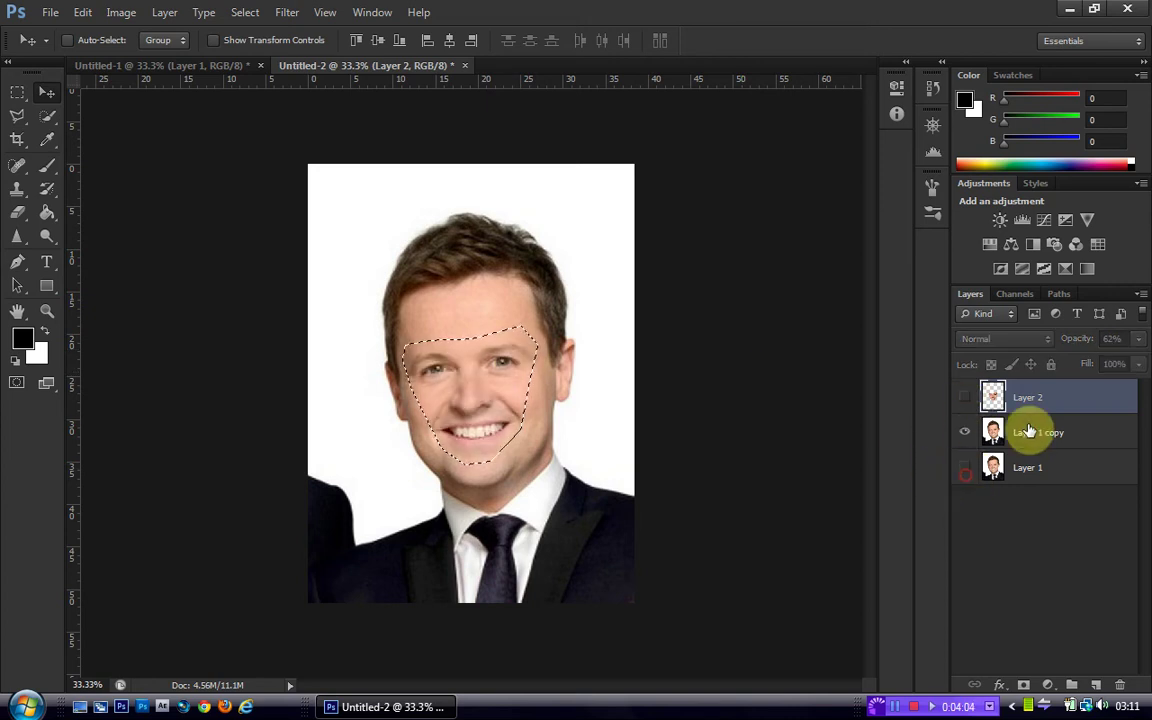
left_click(1024, 430)
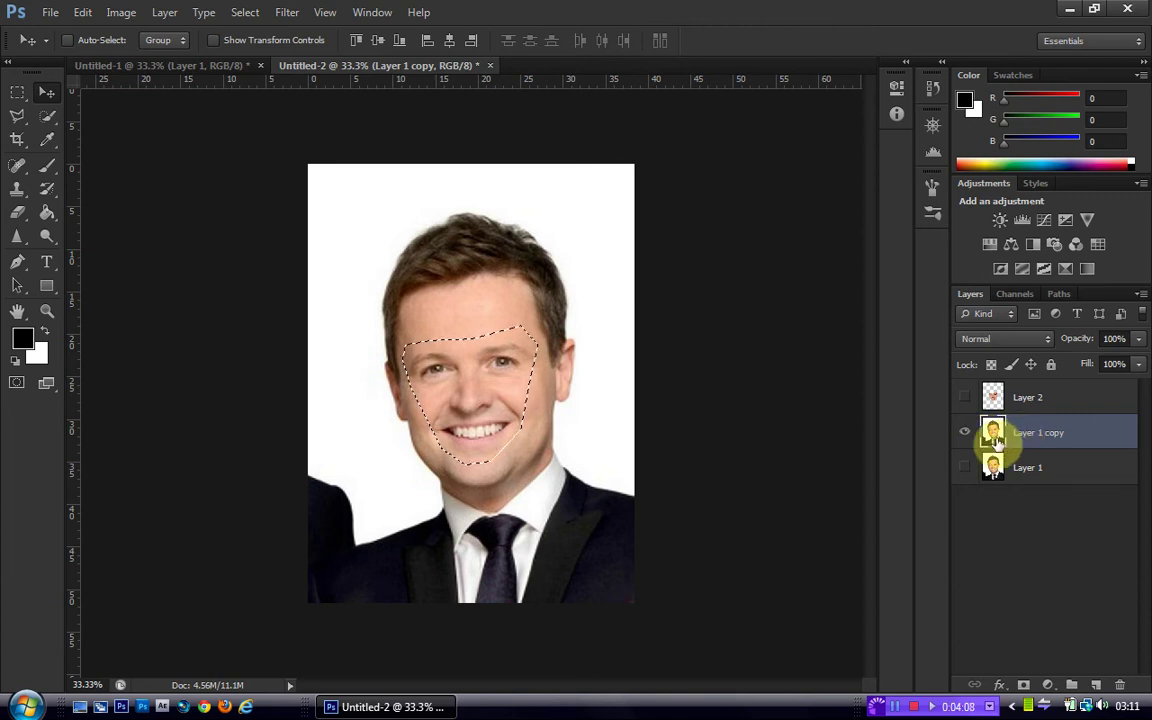
key("Delete")
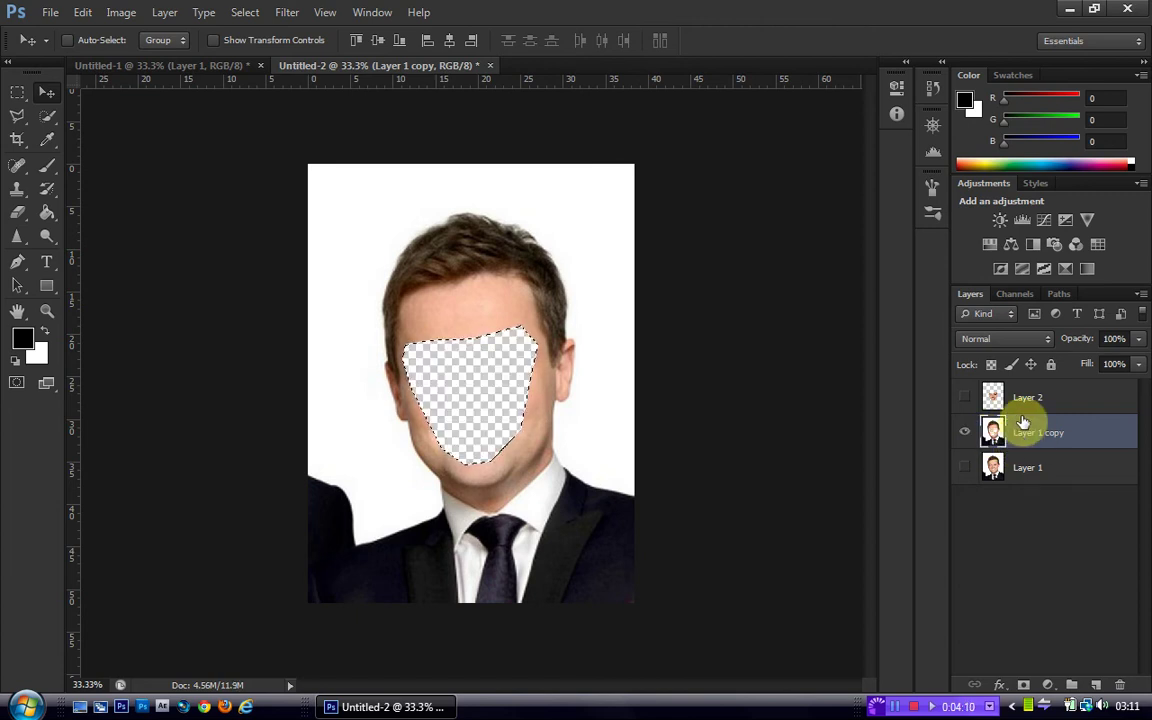
key("ctrl+d")
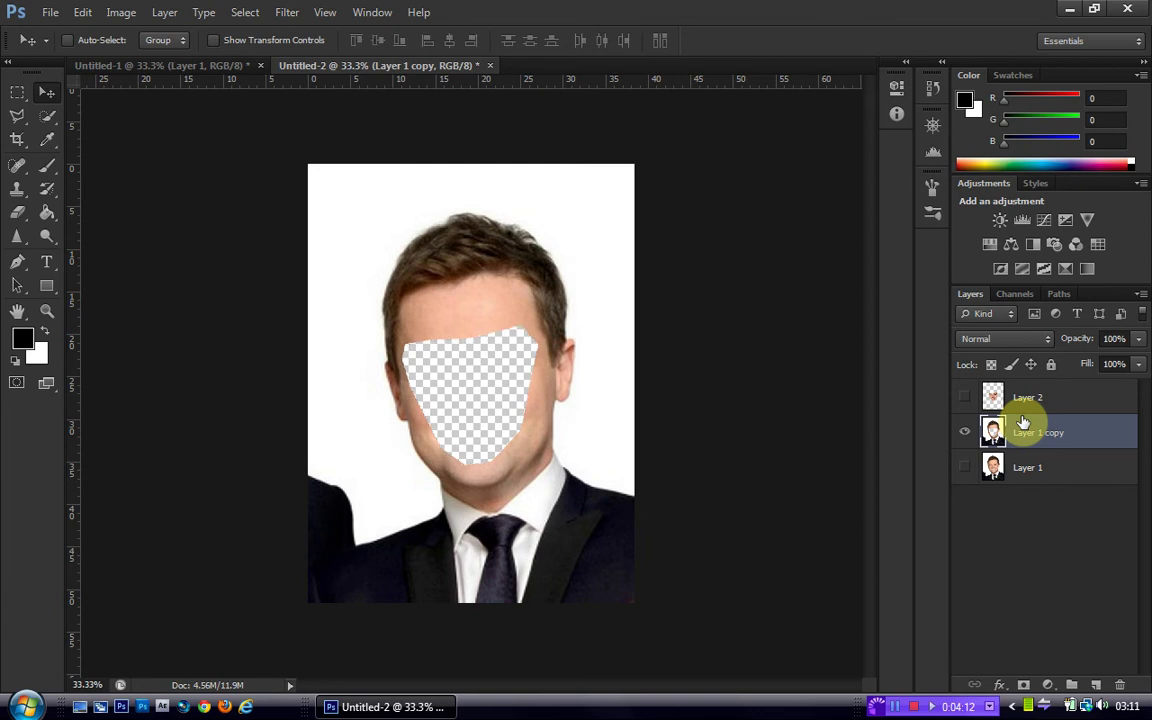
- Show Layer 2 again and restore its opacity to 100%
left_click(965, 398)
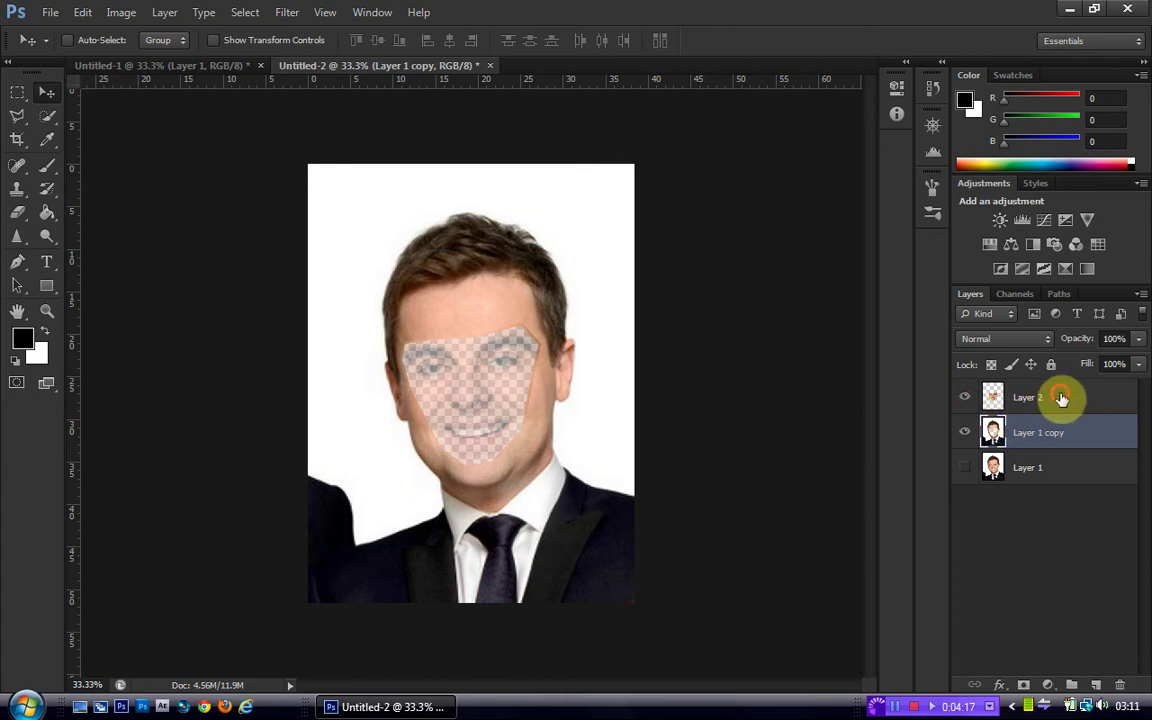
left_click(1058, 397)
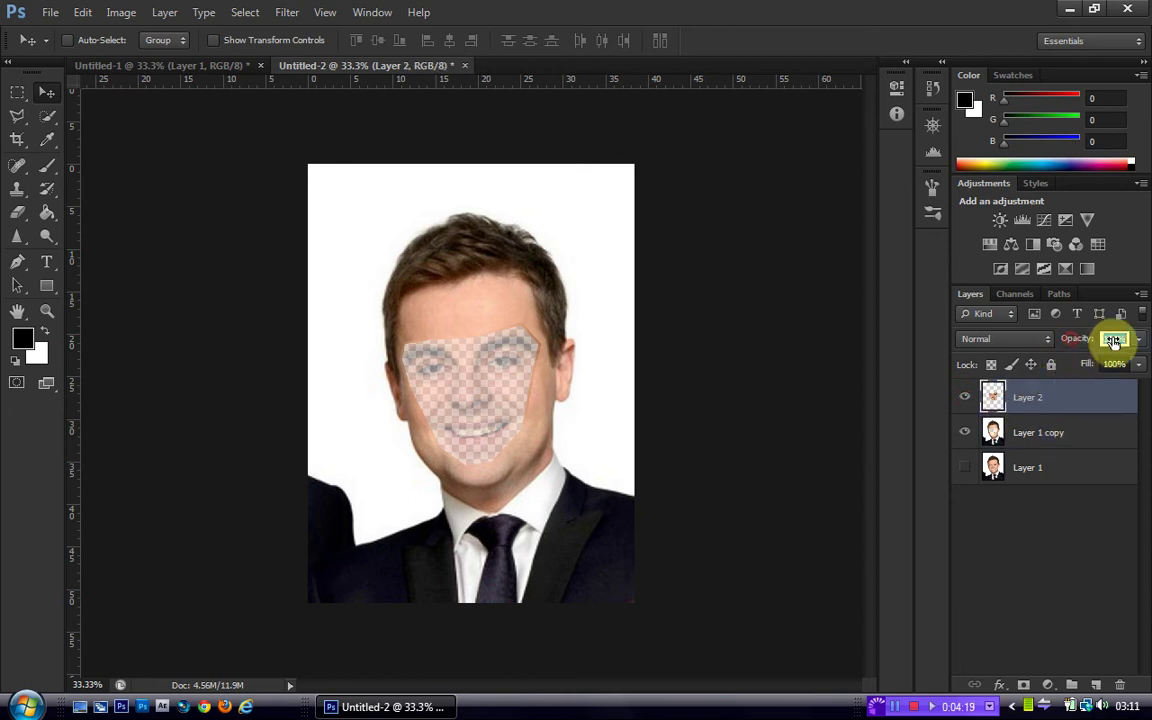
left_click_drag(1111, 337, 1133, 343)
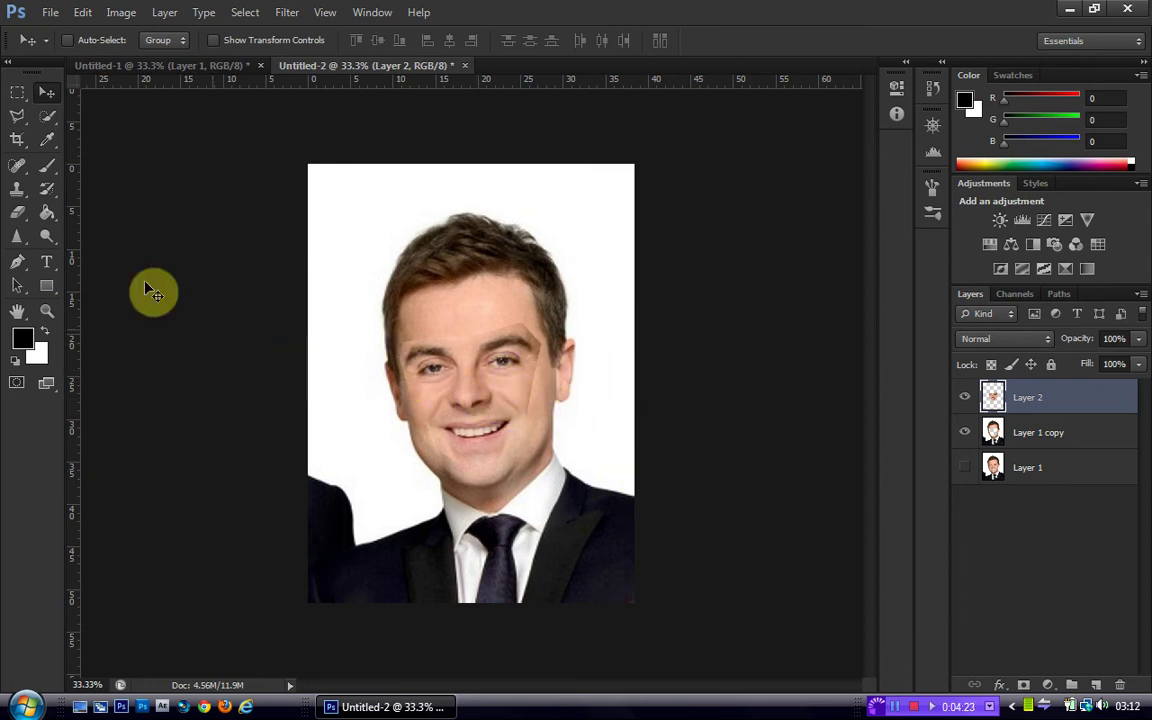
left_click(46, 311)
- Zoom in to inspect the face, fit the image on screen, then select Layer 1 copy with Layer 2
left_click(562, 336)
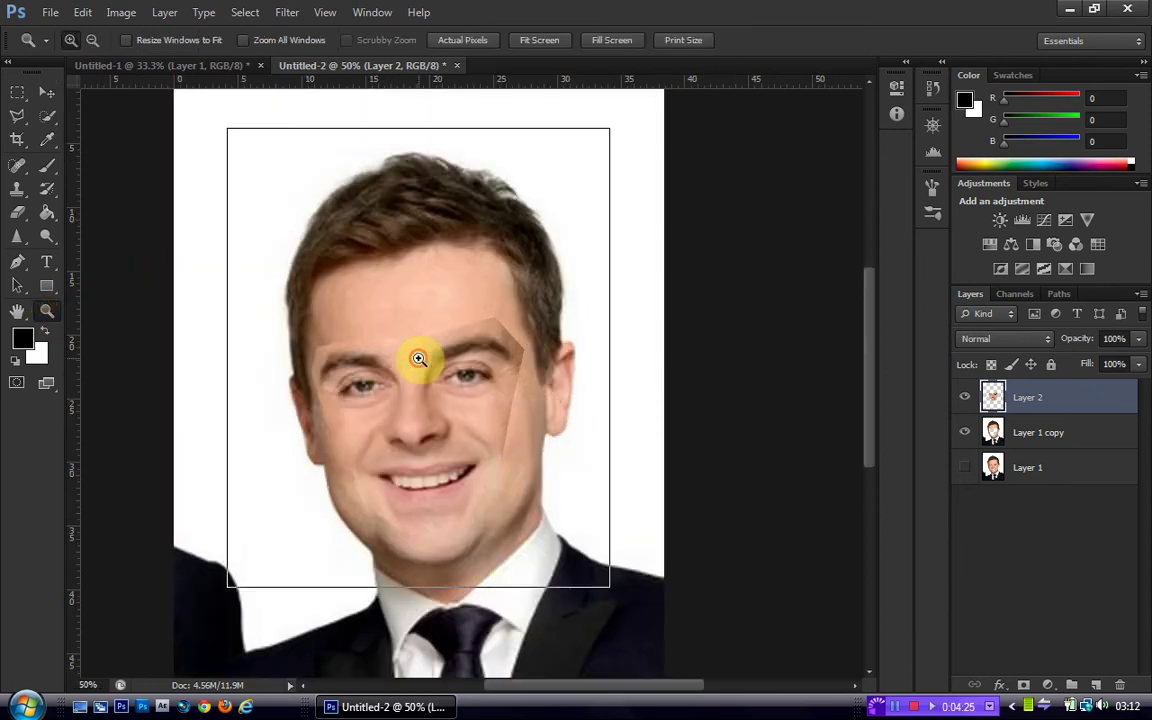
left_click(418, 358)
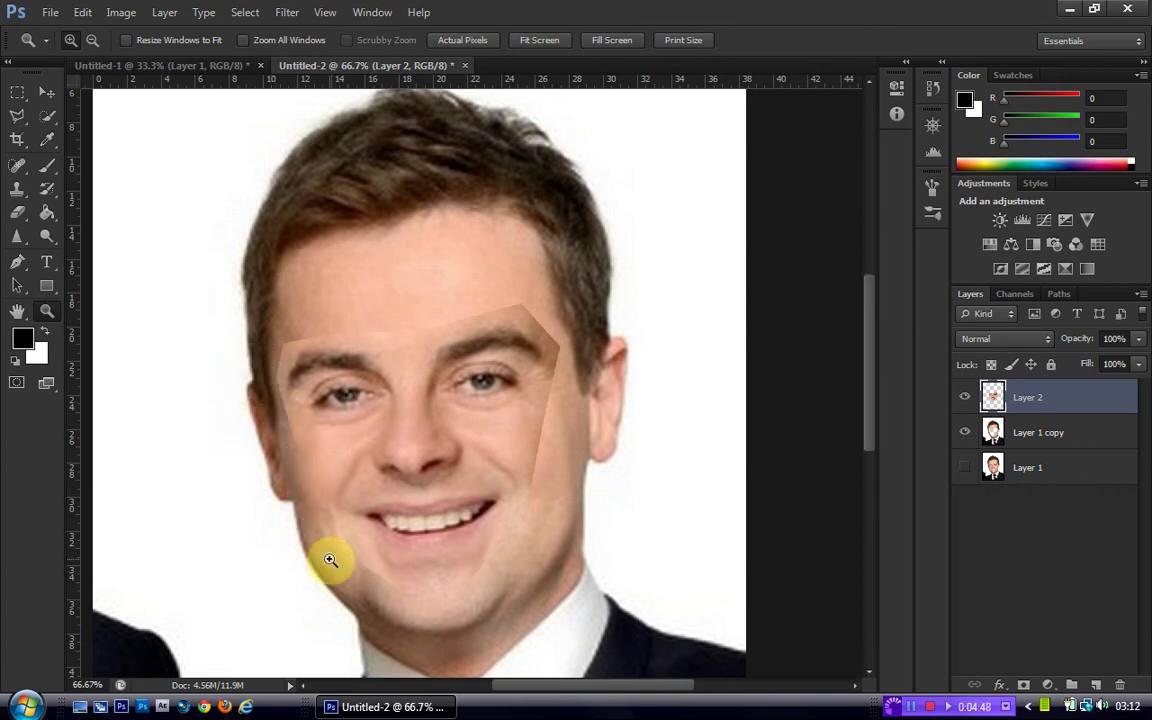
right_click(390, 440)
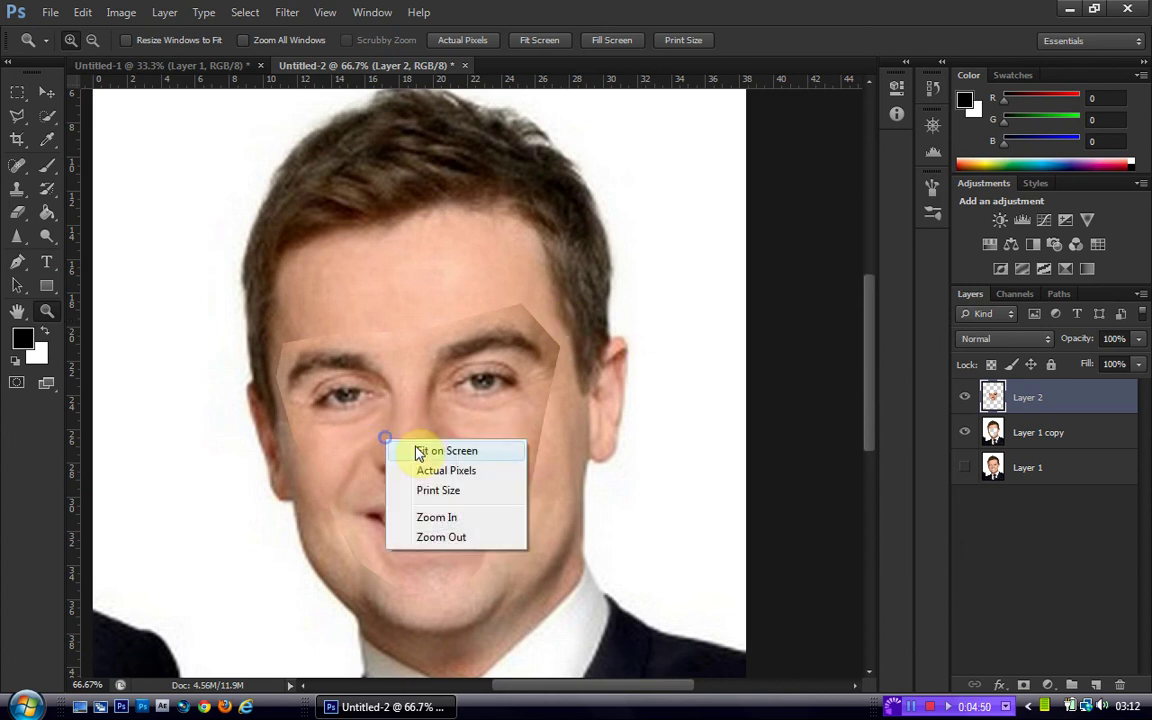
left_click(414, 450)
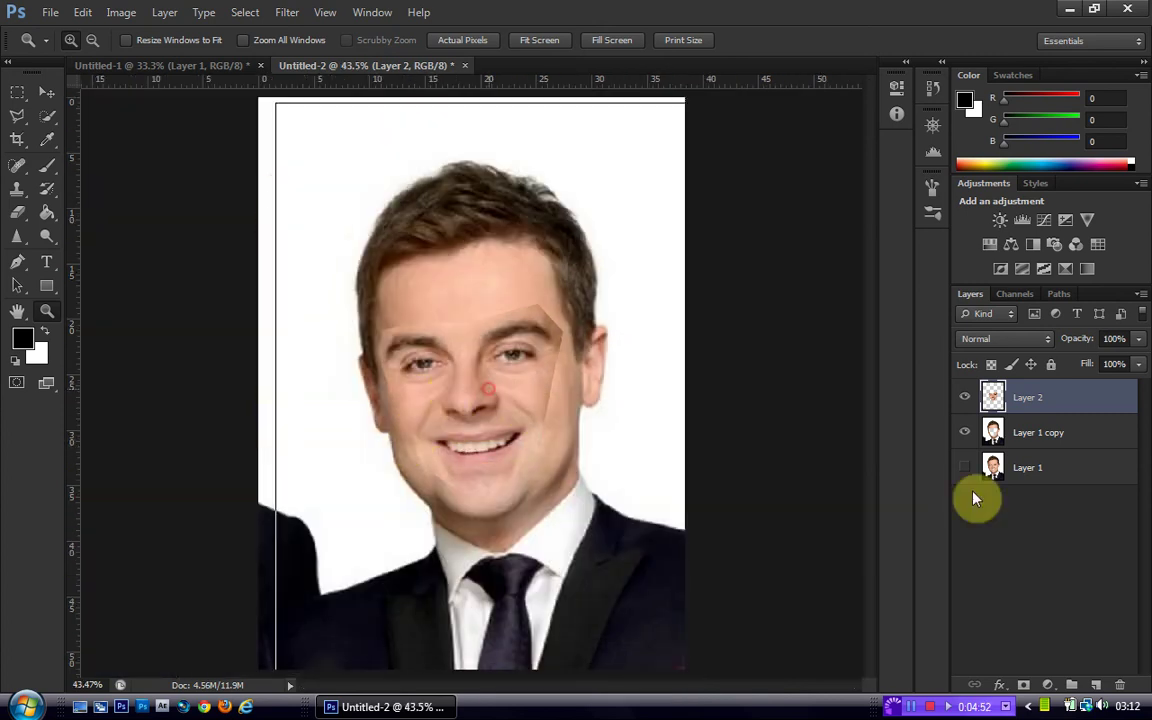
key("ctrl+plus")
left_click(1058, 441, "ctrl")
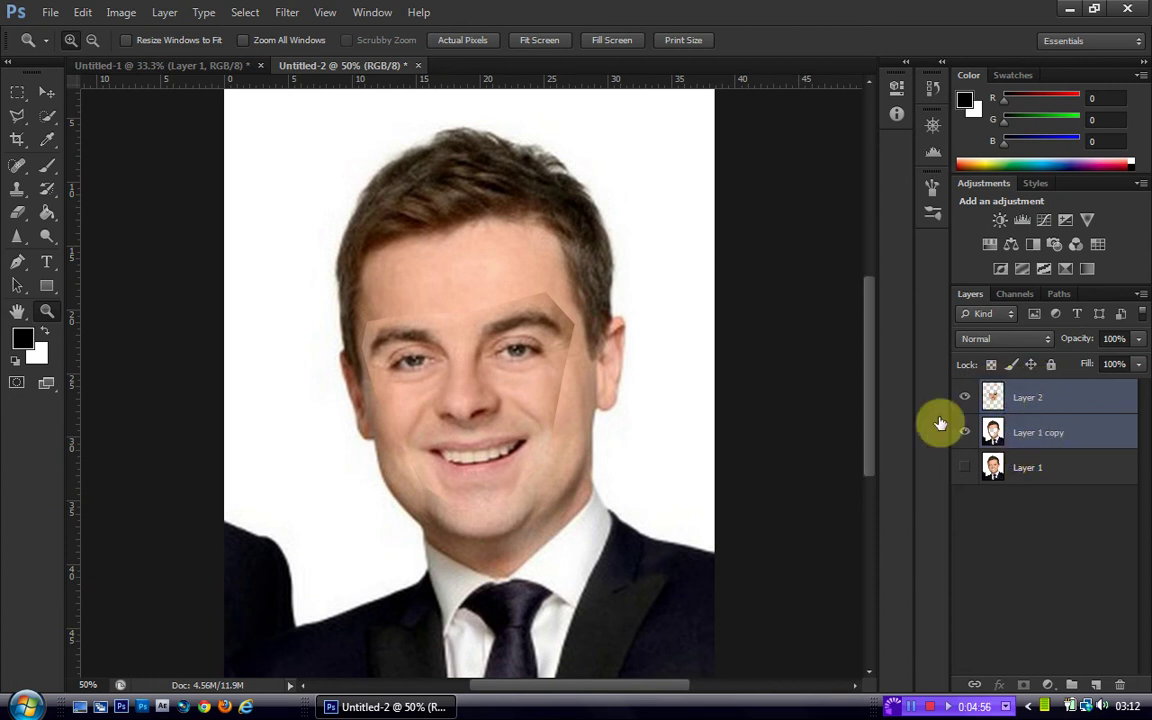
- Auto-Blend Layer 2 and Layer 1 copy as Panorama with Seamless Tones and Colors
left_click(88, 14)
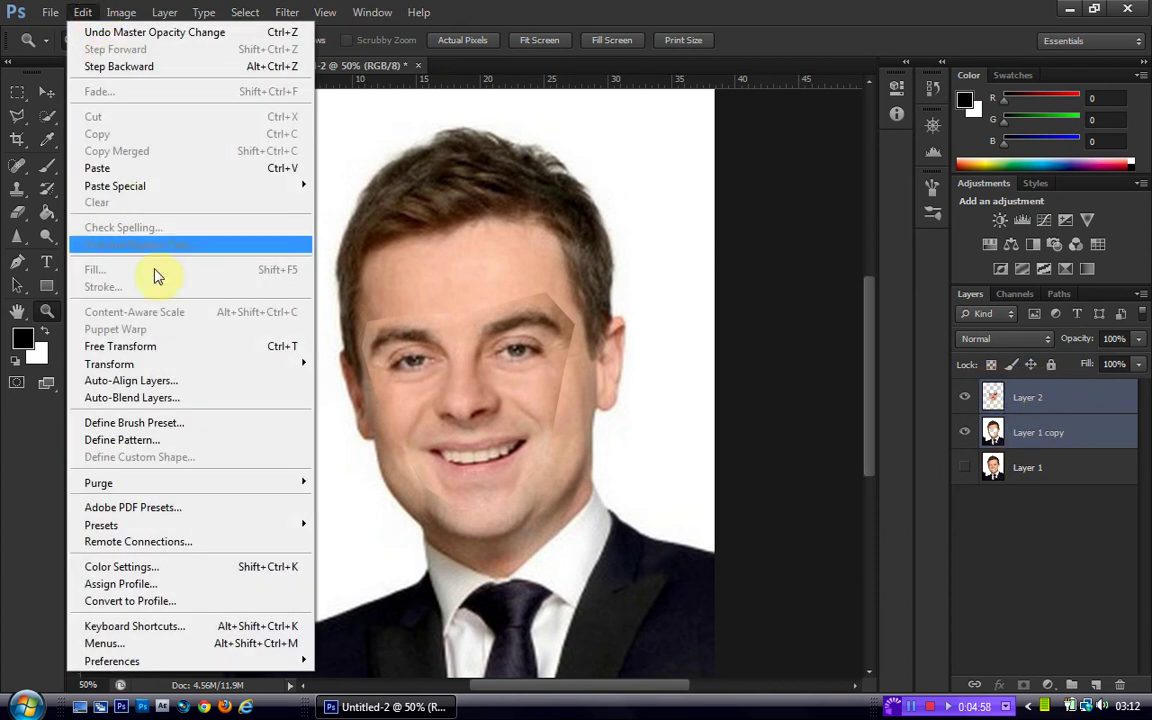
left_click(168, 397)
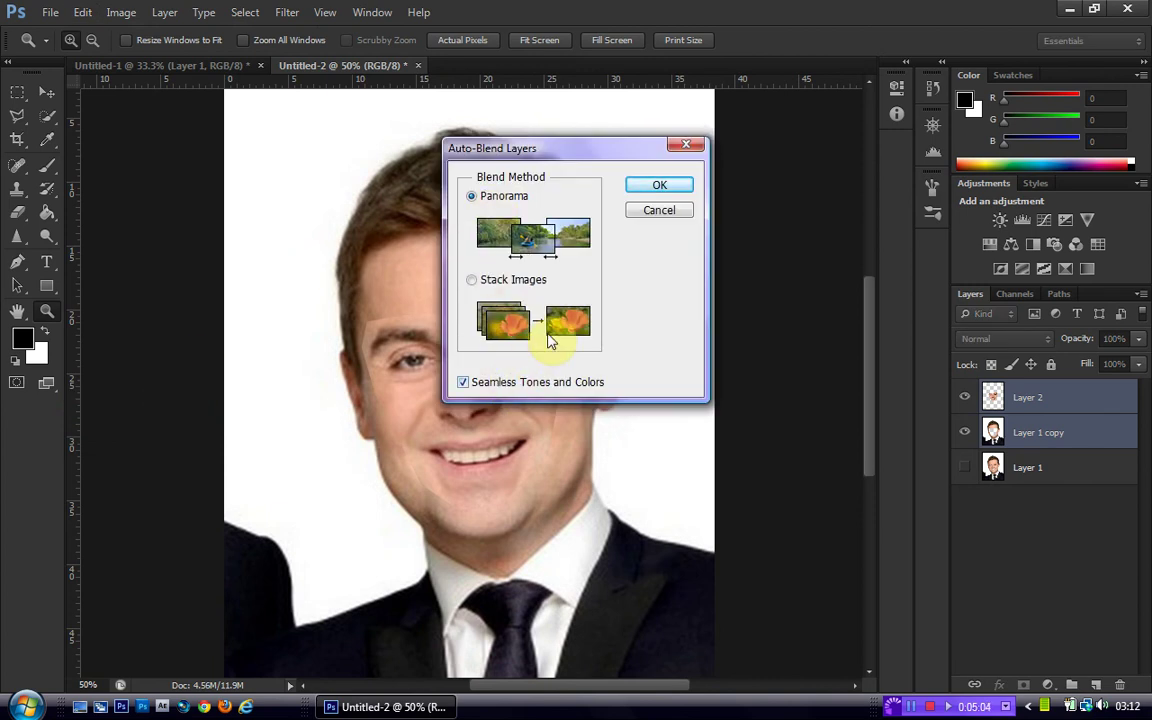
left_click(647, 190)
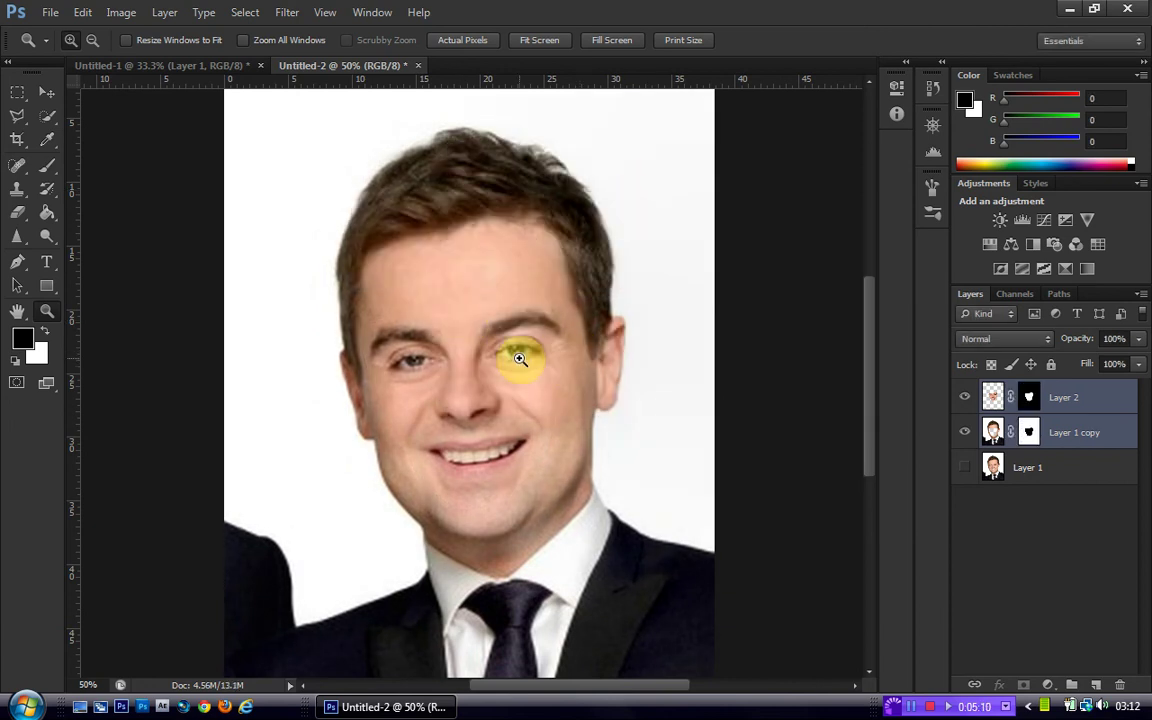
key("ctrl+z")
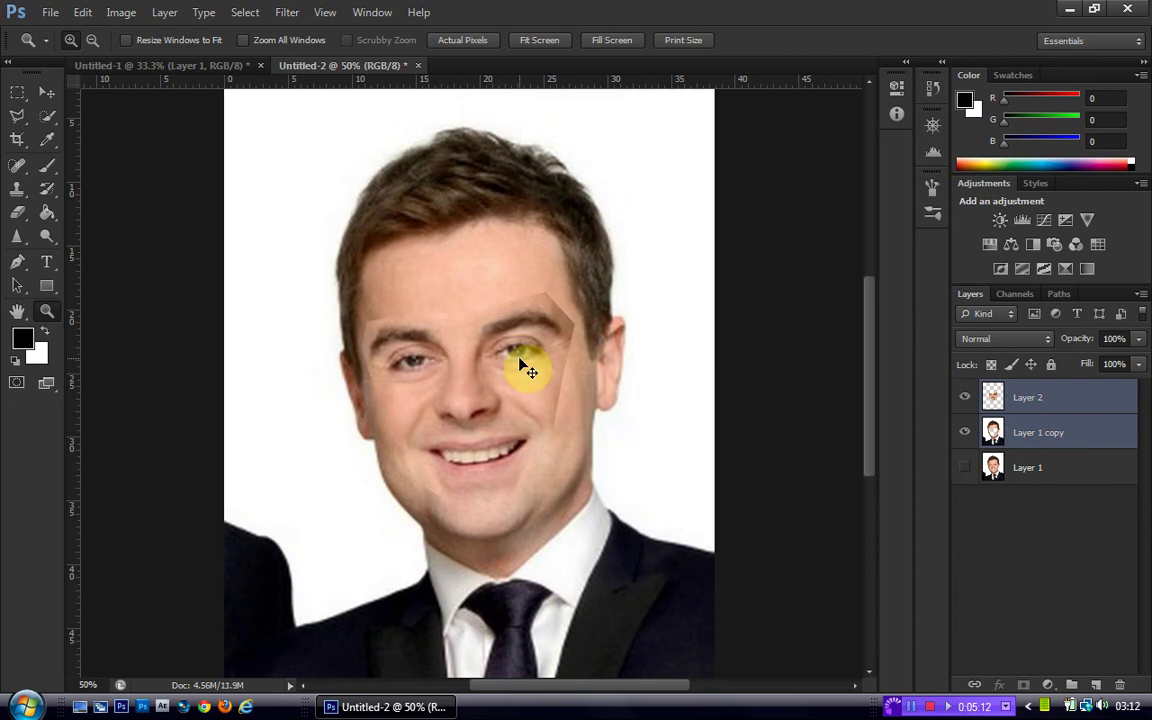
key("ctrl+z")
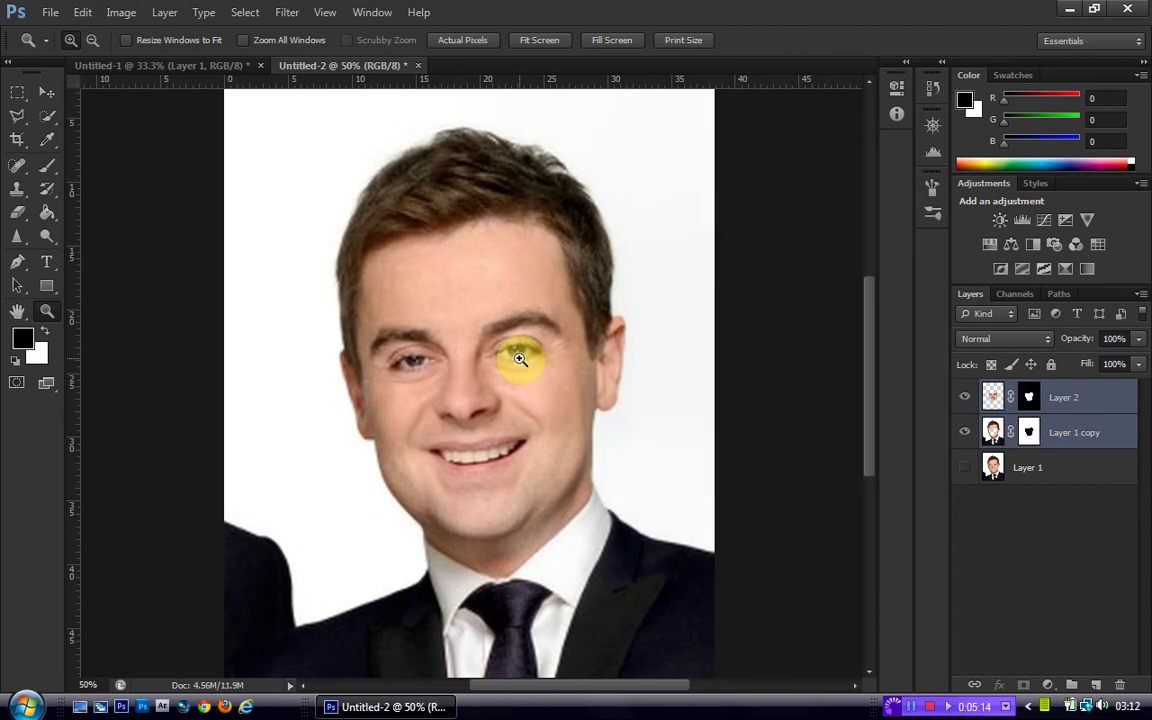
right_click(455, 405)
left_click(468, 411)
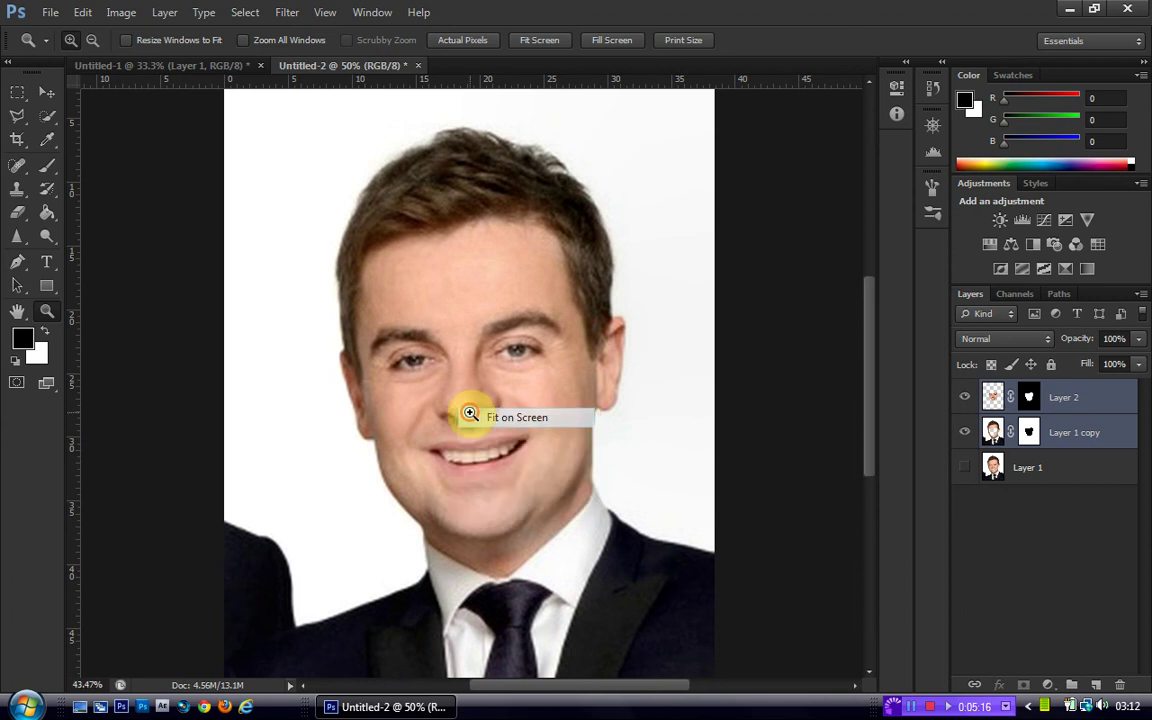
right_click(444, 473)
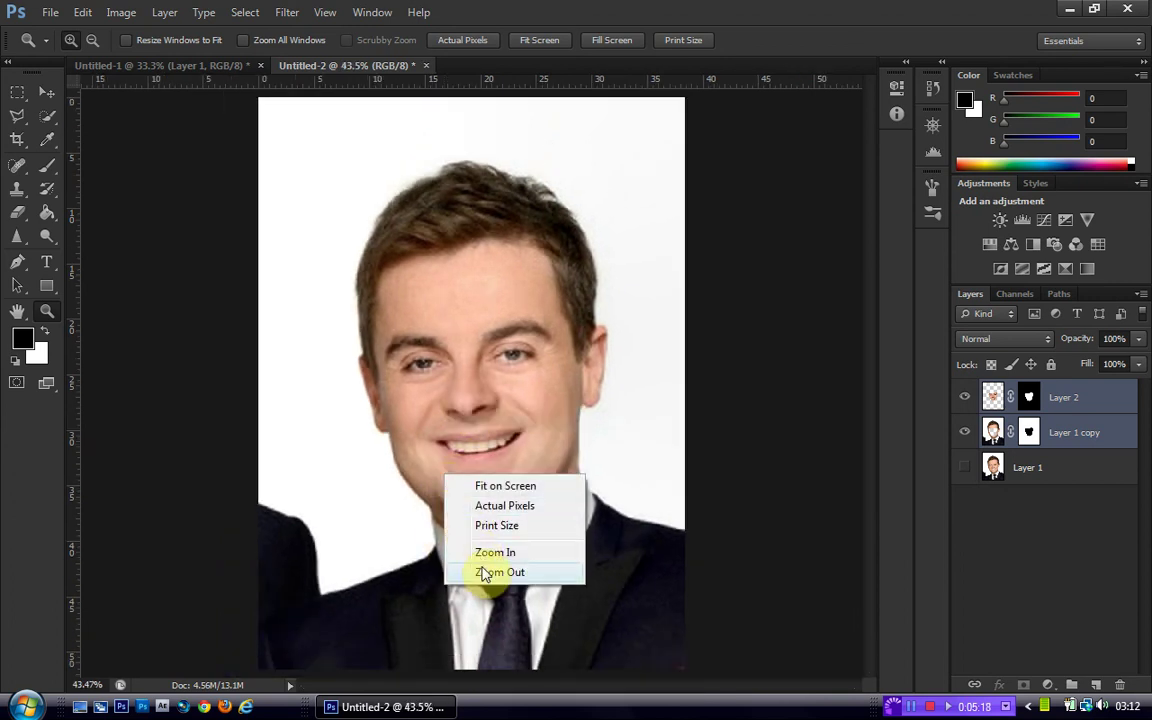
left_click(488, 571)
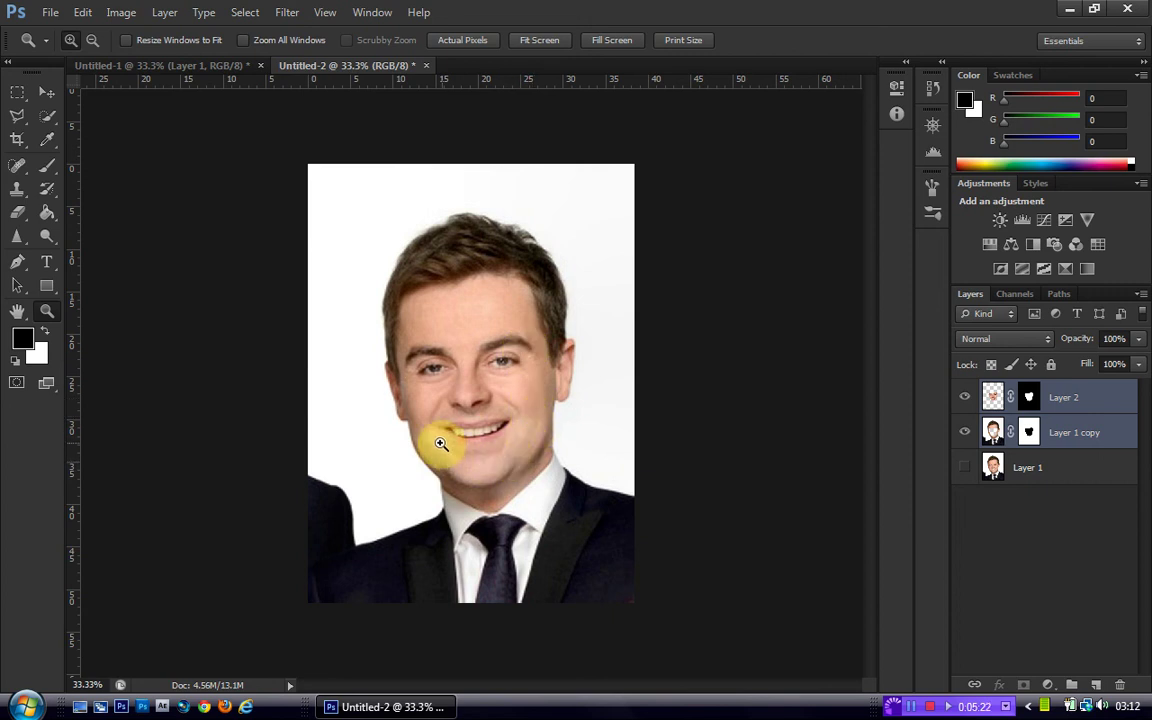
left_click(466, 374)
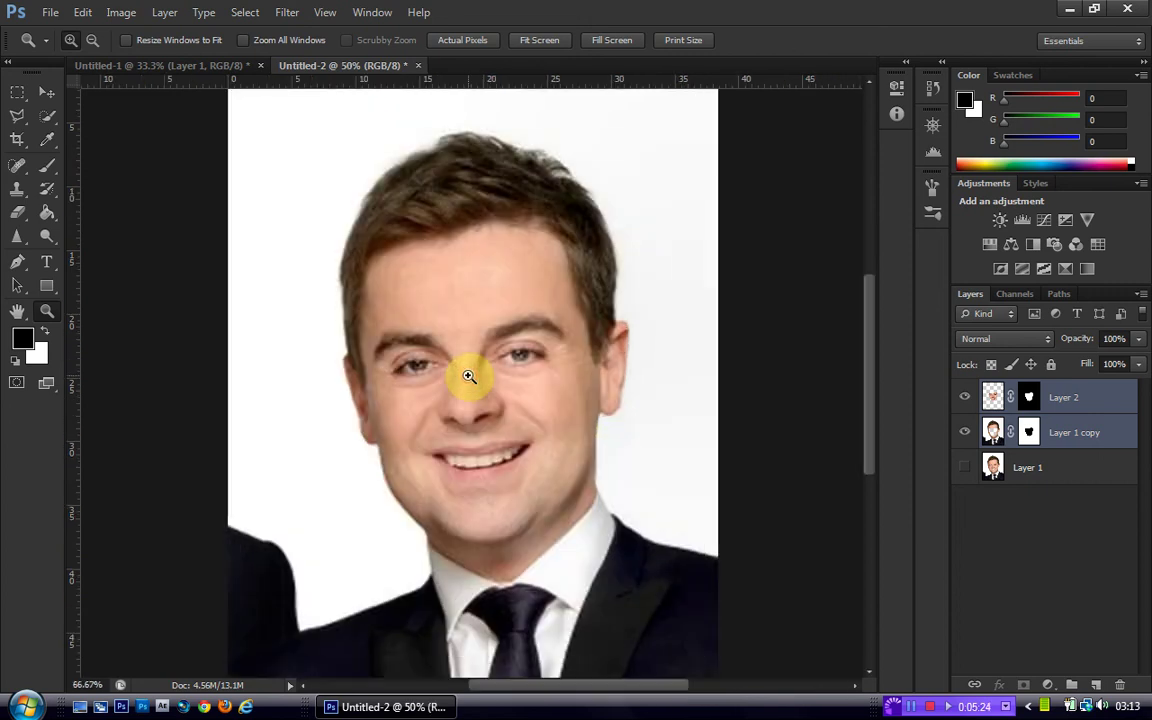
left_click(466, 374)
left_click(17, 172)
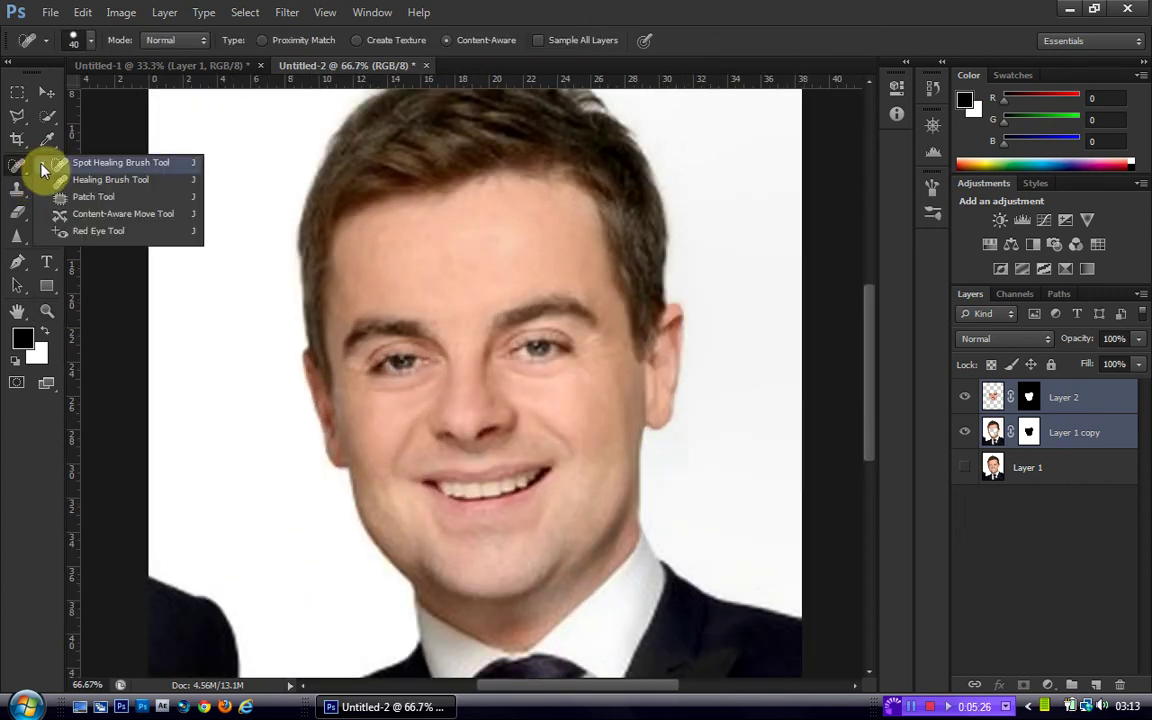
left_click(55, 163)
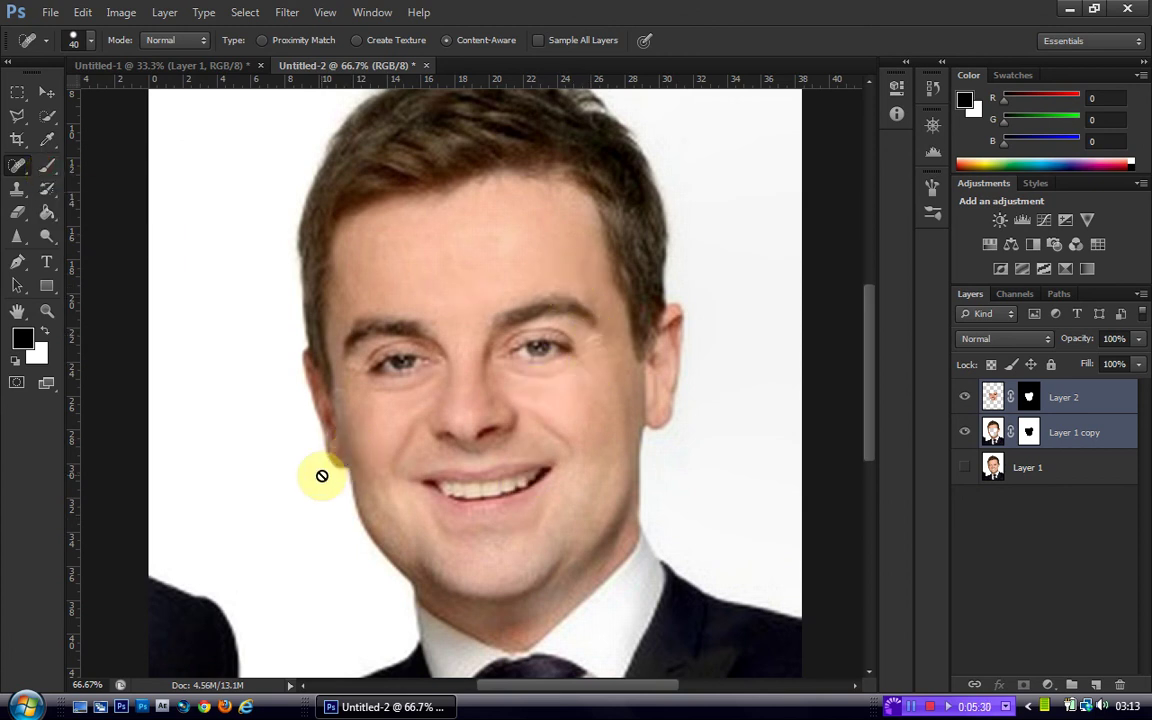
left_click(47, 310)
right_click(456, 368)
left_click(478, 381)
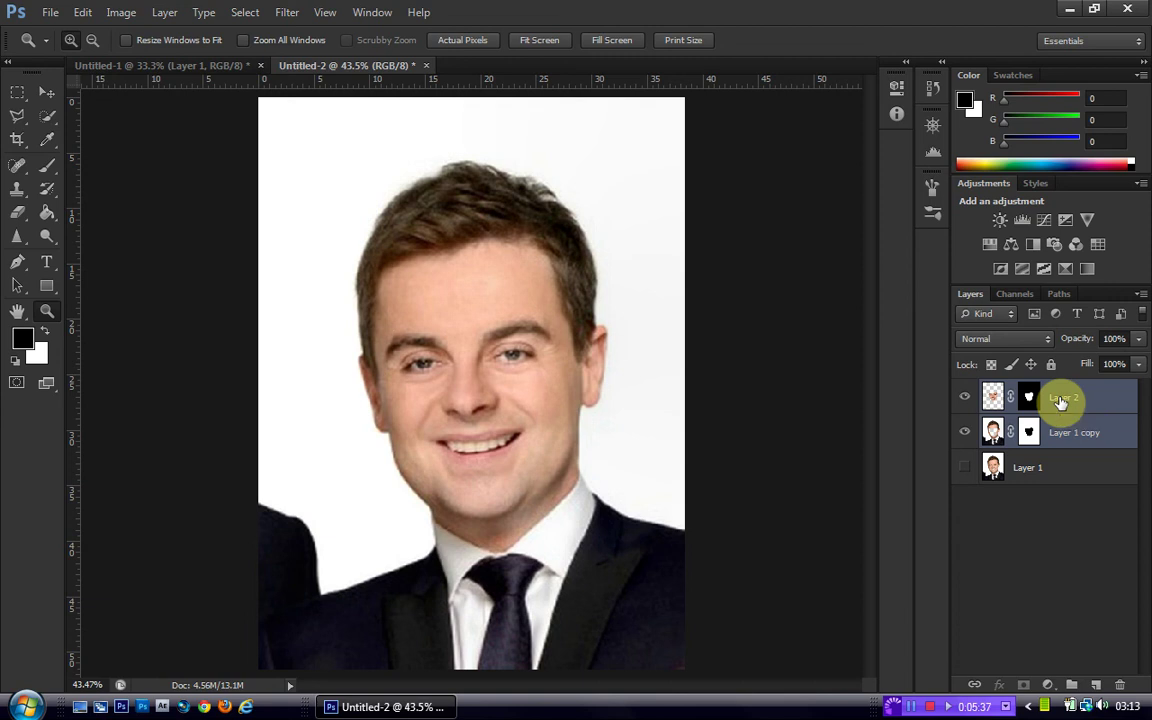
- Merge the two blended layers into Layer 2 and make Layer 1 visible
key("ctrl+e")
left_click(964, 397)
left_click(964, 432)
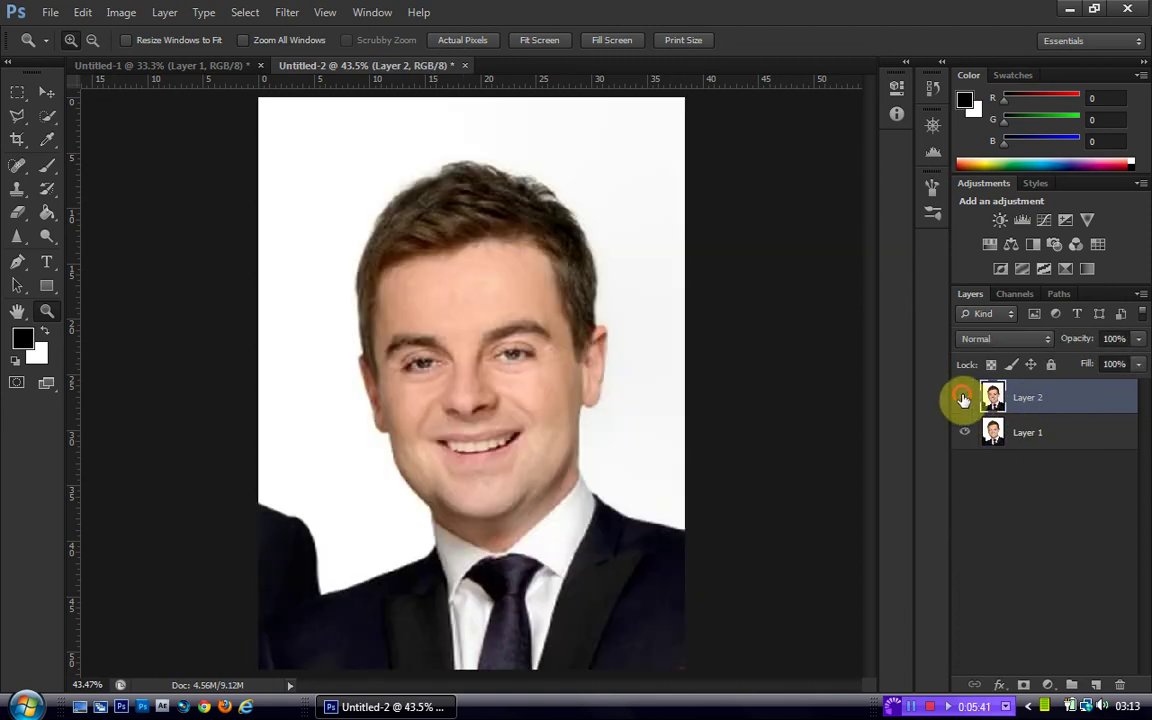
- Toggle Layer 2 on and off to compare with the original, then return to Untitled-1
left_click(964, 398)
left_click(964, 398)
left_click(964, 398)
left_click(964, 398)
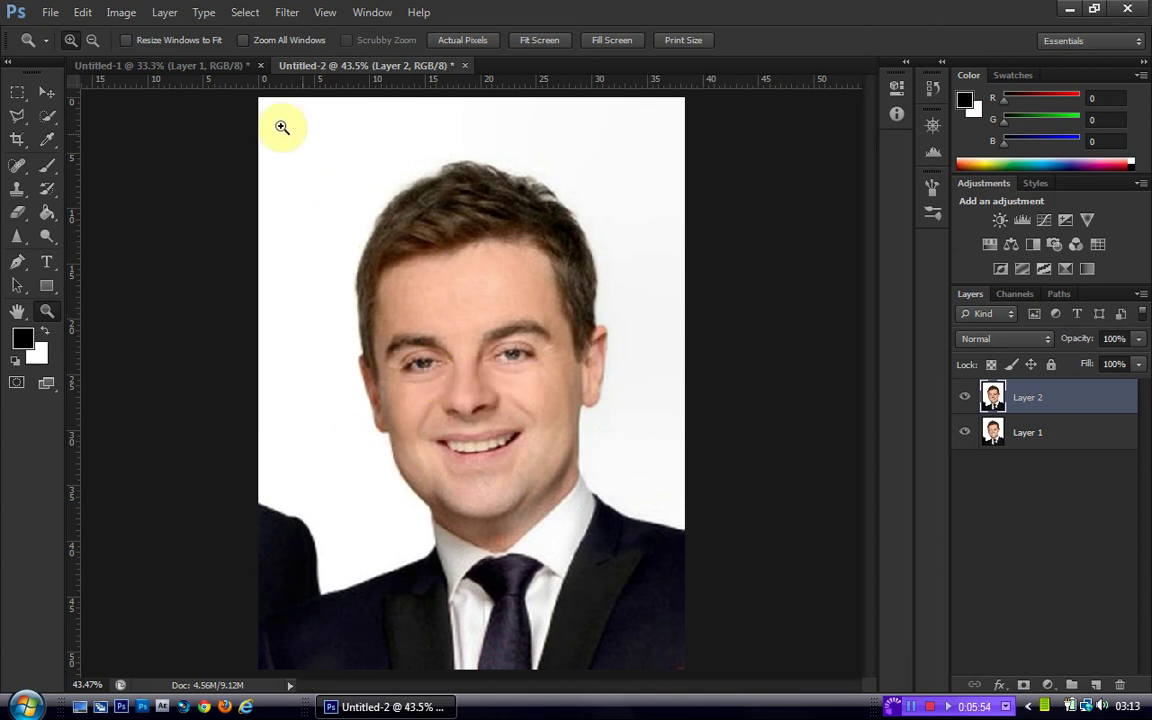
left_click(200, 64)
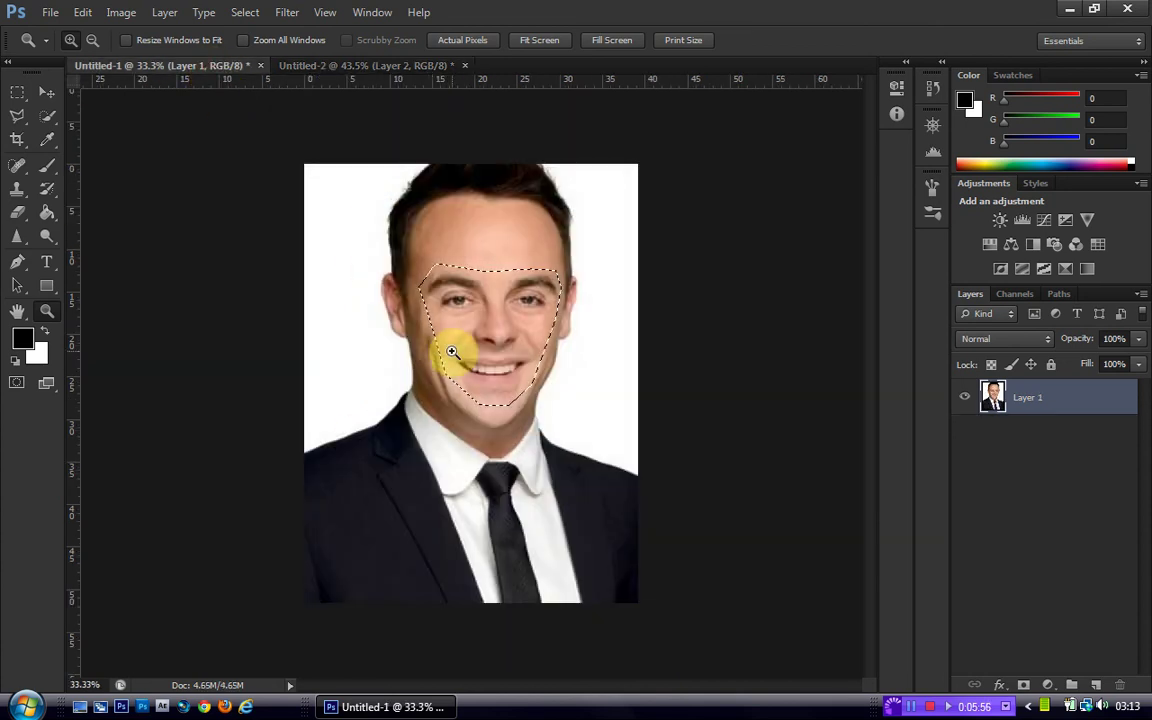
left_click(360, 66)
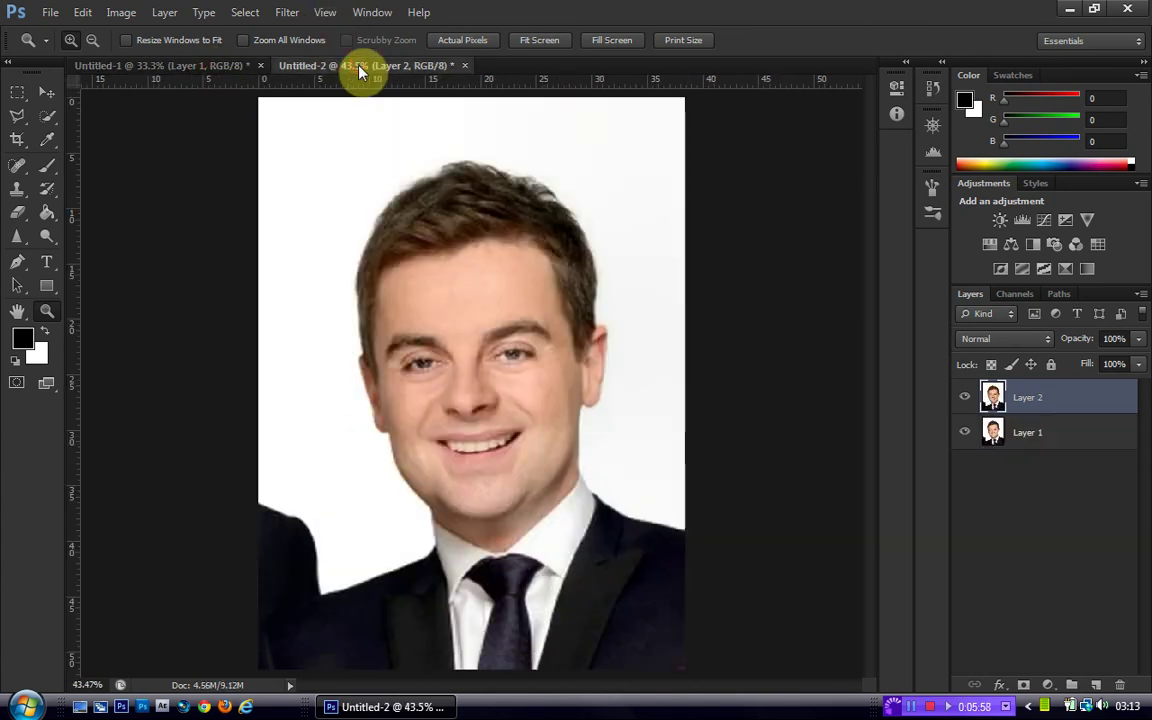